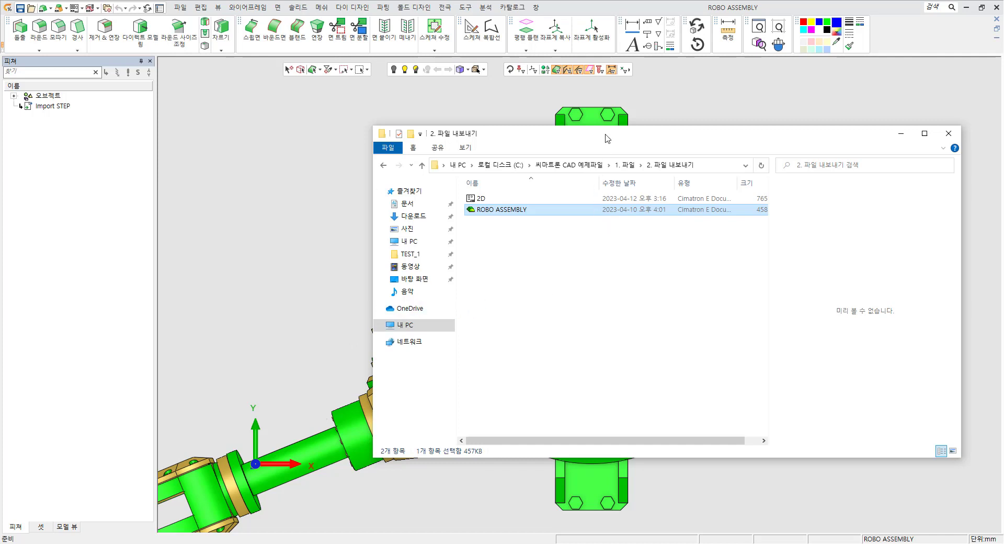
Start a model export with ROBO ASSEMBLY.elt from the "2. 파일 내보내기" folder as the source part
{"action": "left_click", "coordinate": [180, 8]}
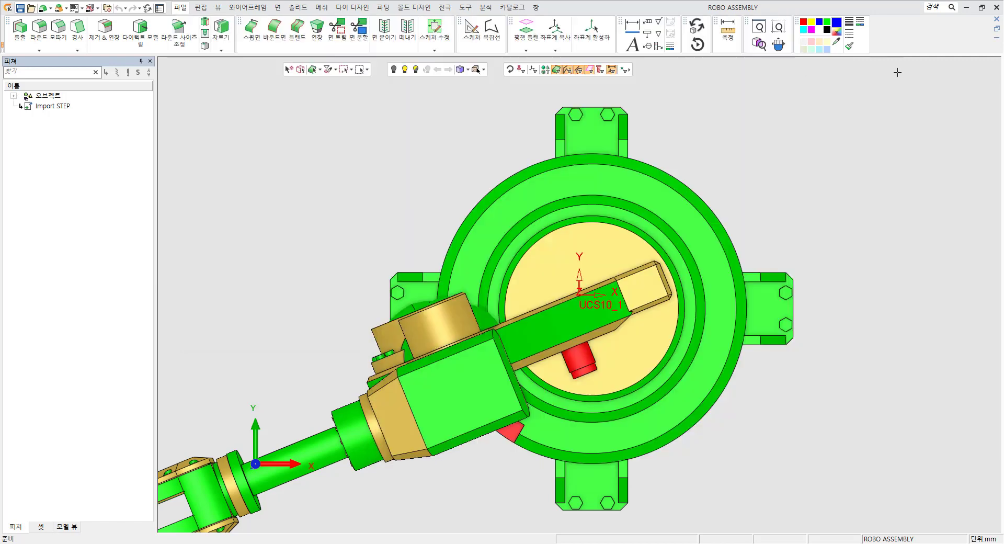
{"action": "left_click", "coordinate": [776, 26]}
{"action": "left_click", "coordinate": [180, 8]}
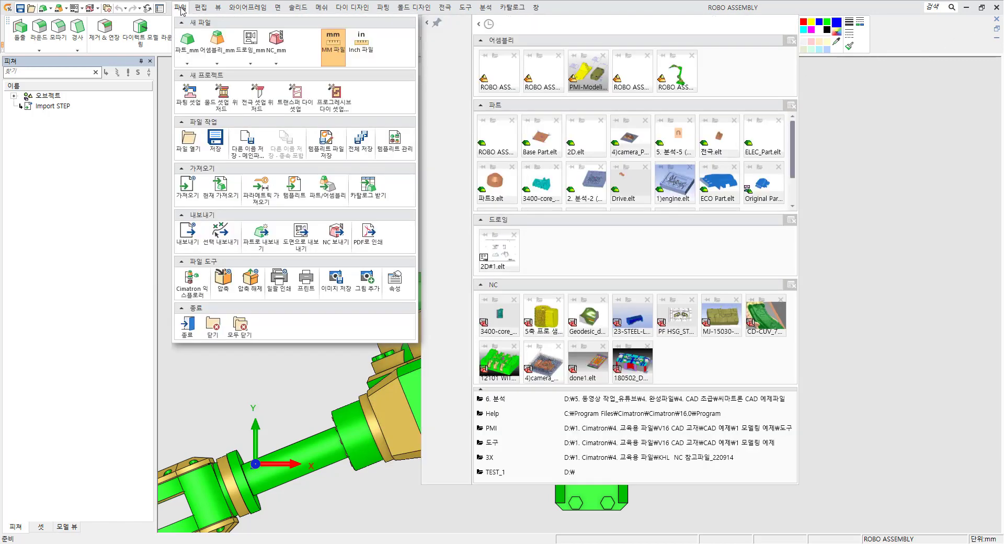
{"action": "left_click", "coordinate": [189, 187]}
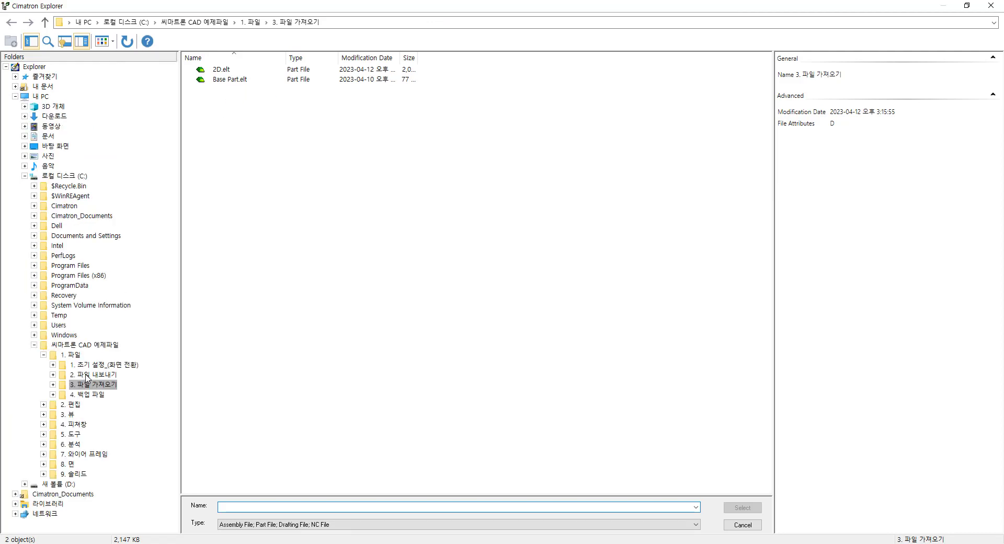
{"action": "left_click", "coordinate": [87, 375]}
{"action": "left_click", "coordinate": [230, 79]}
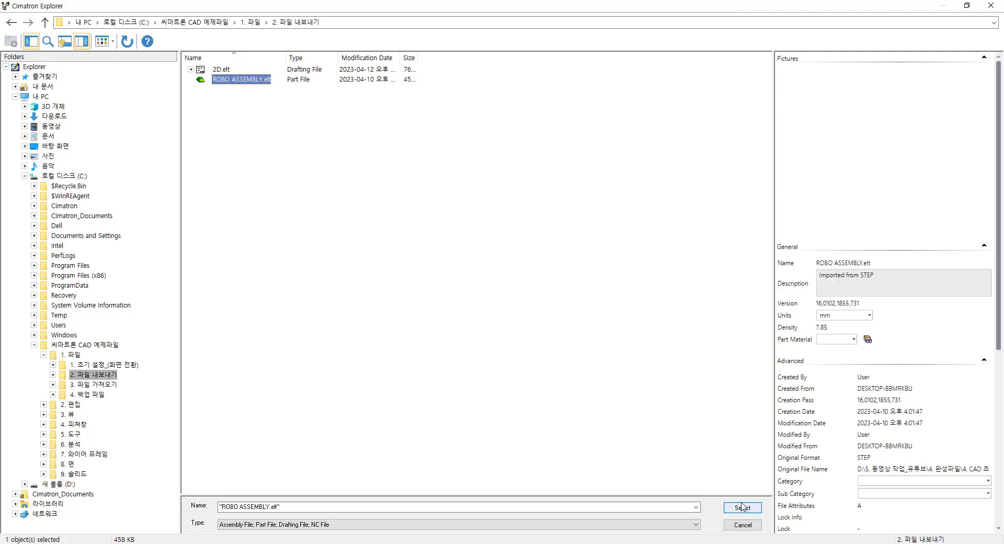
{"action": "left_click", "coordinate": [742, 506]}
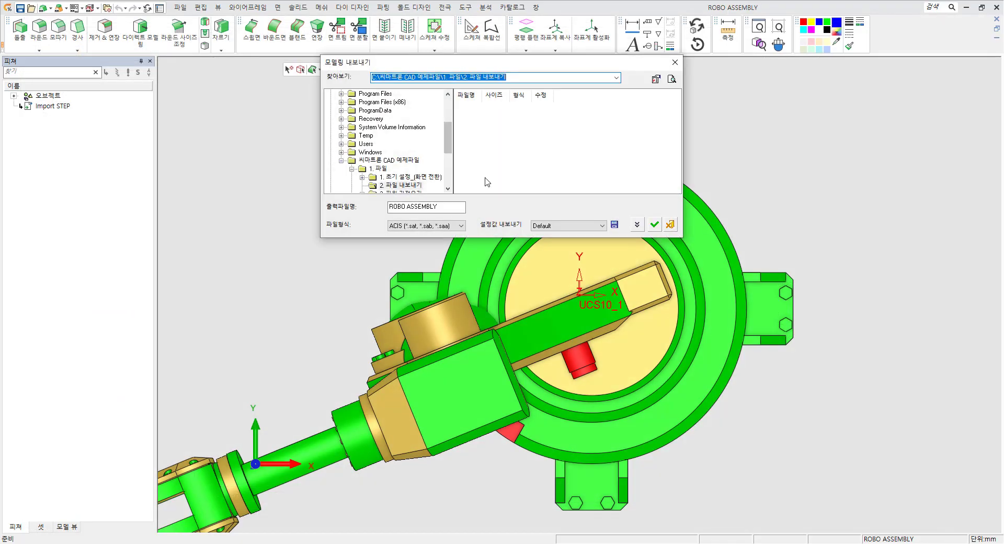
Set the export file format to STEP (*.stp)
{"action": "left_click_drag", "start_coordinate": [515, 64], "coordinate": [505, 103]}
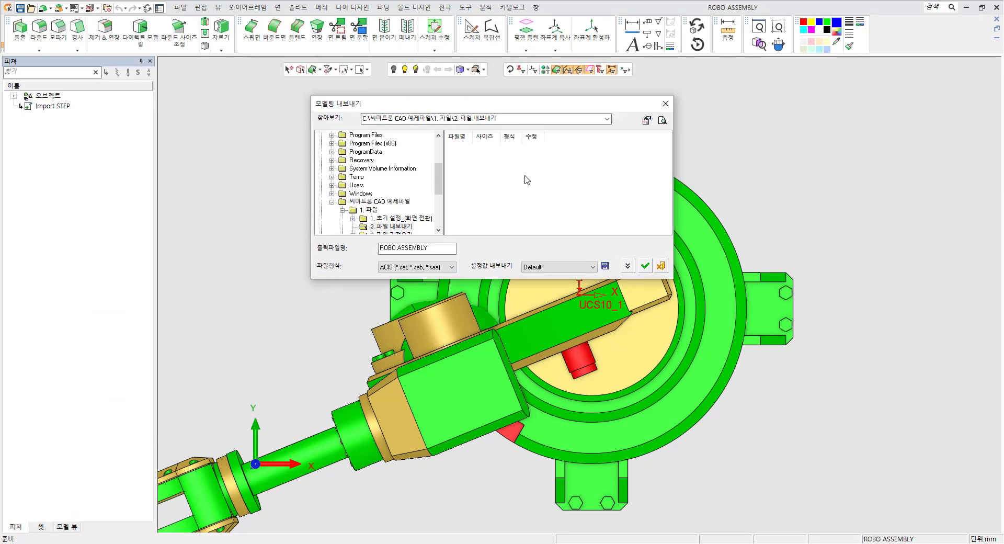
{"action": "left_click", "coordinate": [402, 267]}
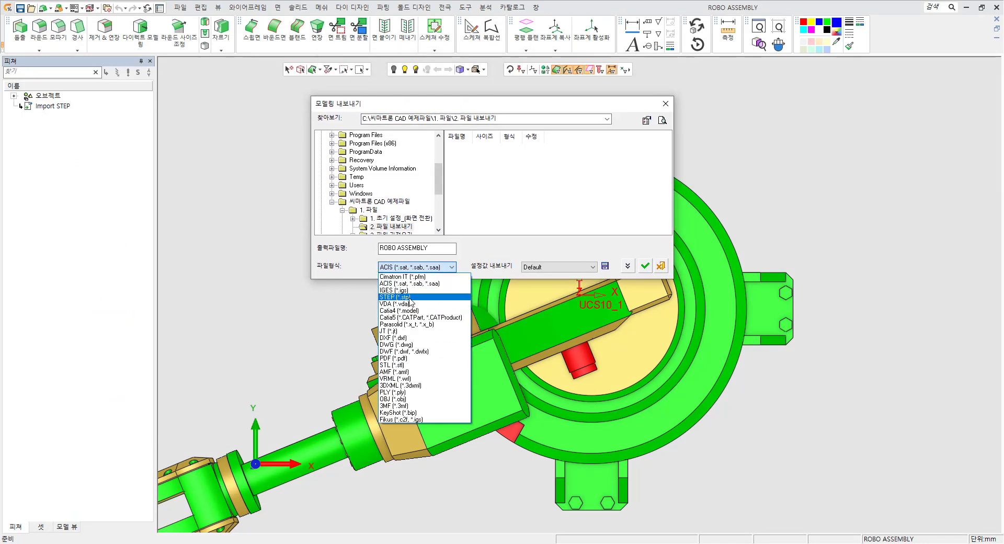
{"action": "left_click", "coordinate": [411, 297]}
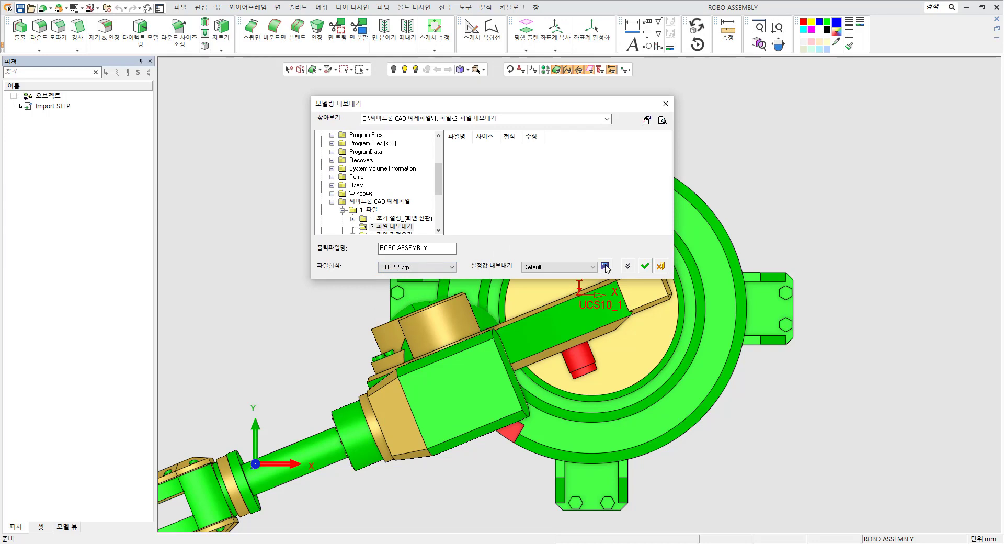
Review the general and parameter options of the STEP export, keep (전체 좌표계) as the UCS choice, and run the export
{"action": "left_click", "coordinate": [627, 267]}
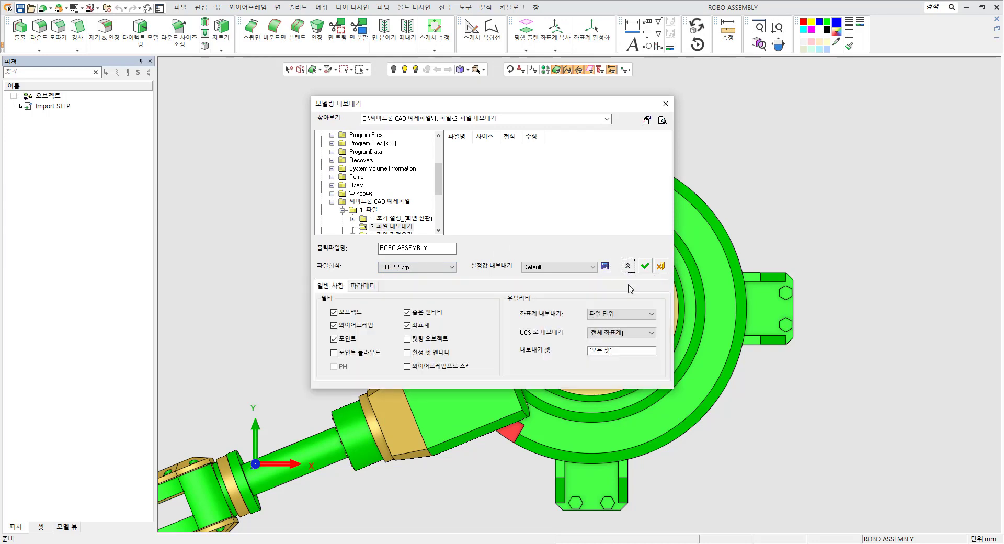
{"action": "left_click", "coordinate": [365, 287]}
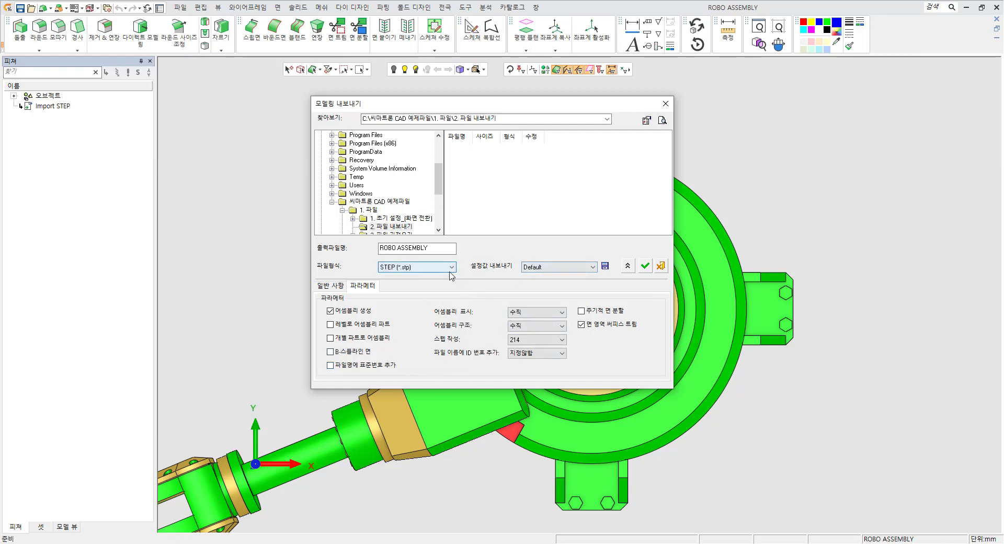
{"action": "left_click", "coordinate": [334, 286]}
{"action": "left_click_drag", "start_coordinate": [398, 103], "coordinate": [627, 93]}
{"action": "left_click", "coordinate": [881, 322]}
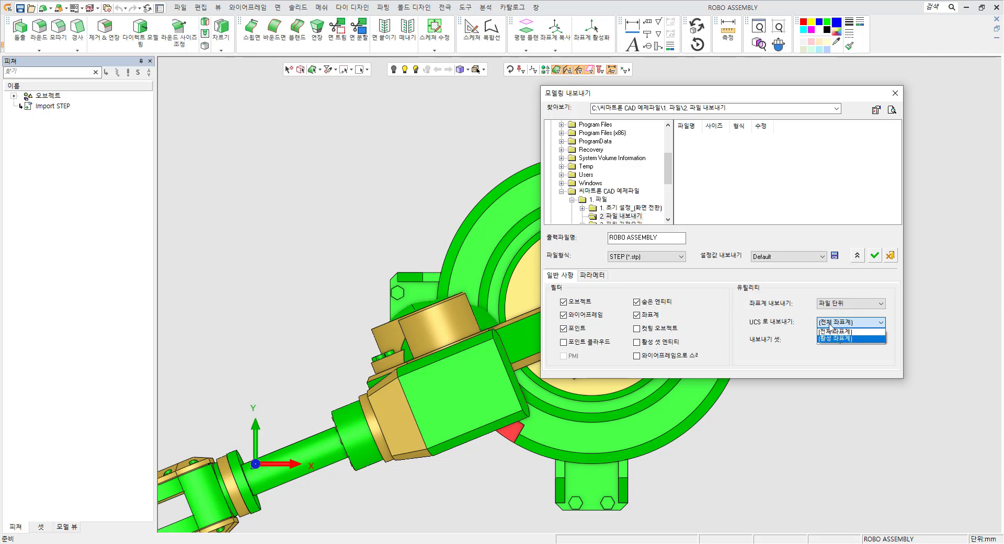
{"action": "left_click", "coordinate": [830, 323]}
{"action": "left_click", "coordinate": [829, 323]}
{"action": "left_click", "coordinate": [794, 342]}
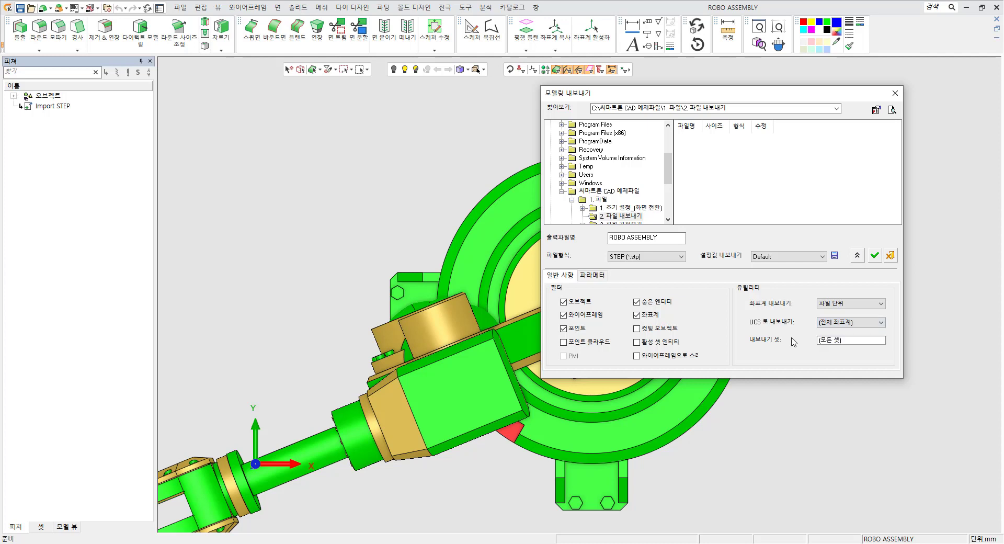
{"action": "left_click", "coordinate": [875, 256]}
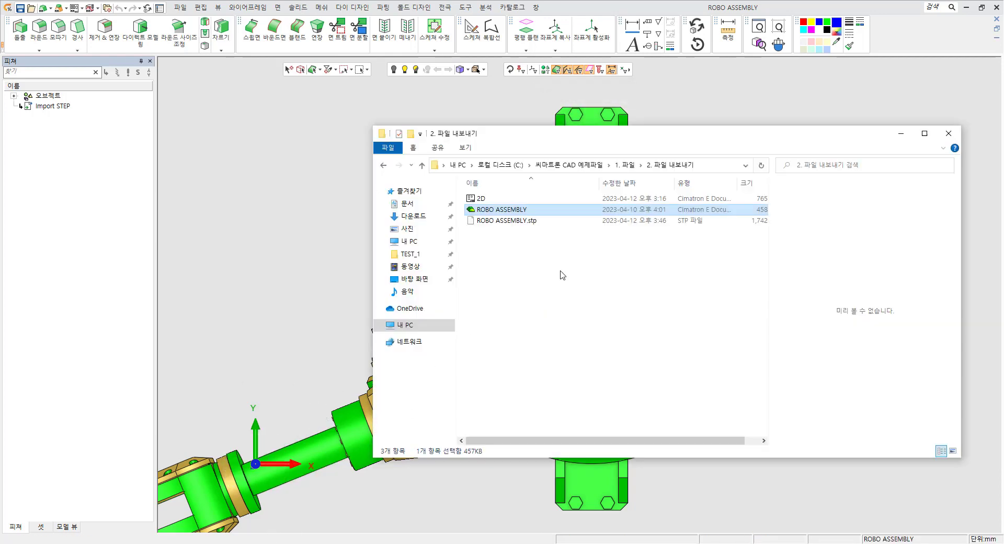
Delete the exported ROBO ASSEMBLY.stp file from the "2. 파일 내보내기" folder
{"action": "left_click", "coordinate": [563, 274]}
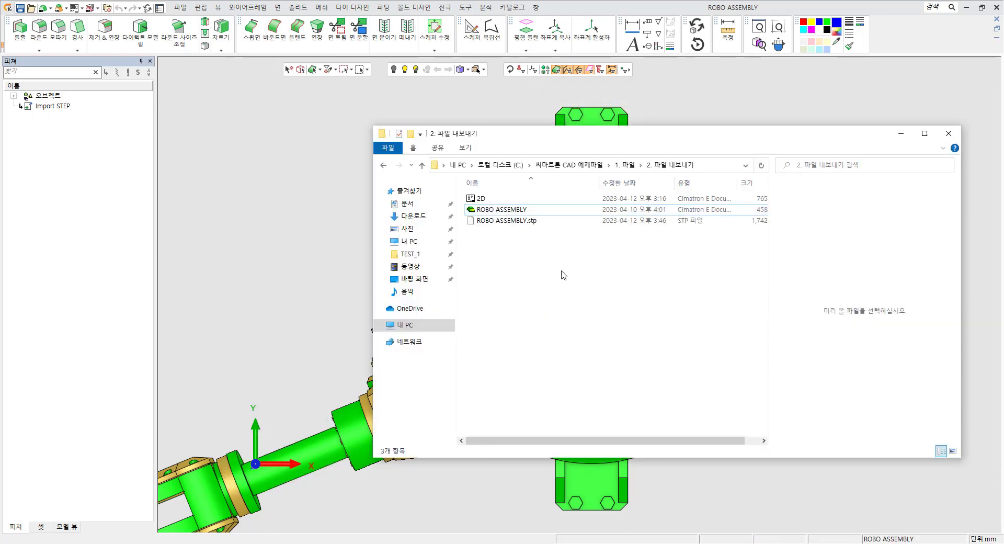
{"action": "left_click", "coordinate": [520, 222]}
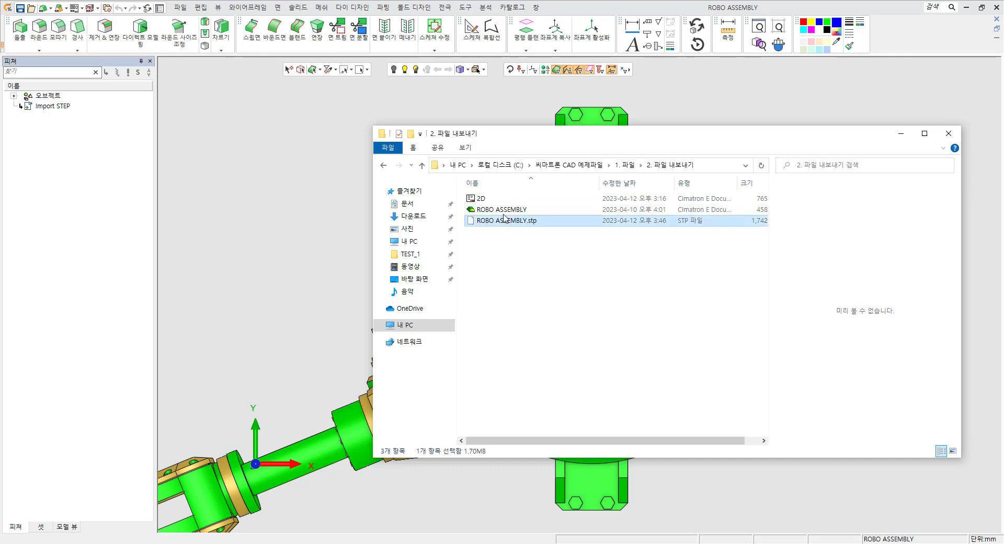
{"action": "key", "text": "Delete"}
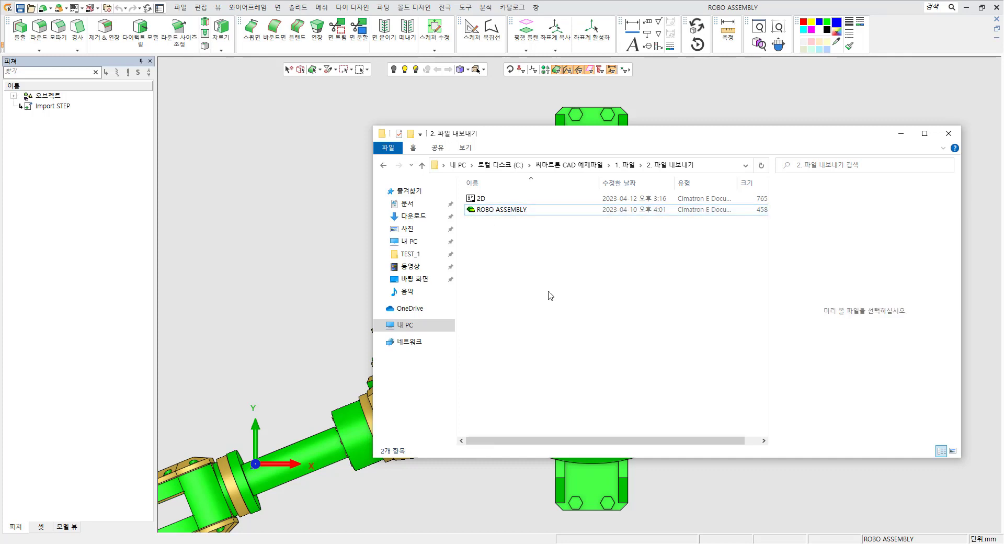
Start an export of selected entities and choose the robot's forearm body and the curved upper-arm link below it
{"action": "left_click", "coordinate": [254, 205]}
{"action": "left_click", "coordinate": [180, 7]}
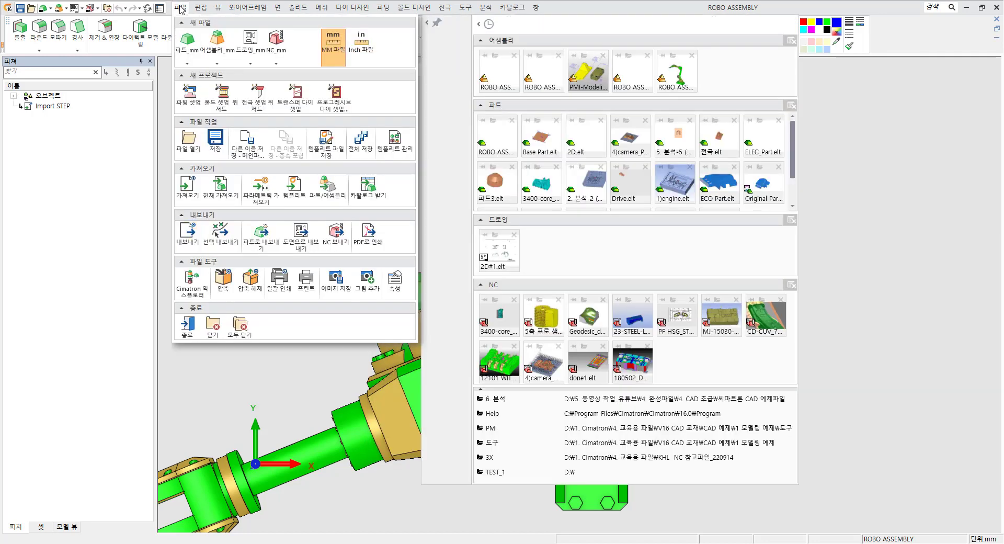
{"action": "left_click", "coordinate": [232, 243]}
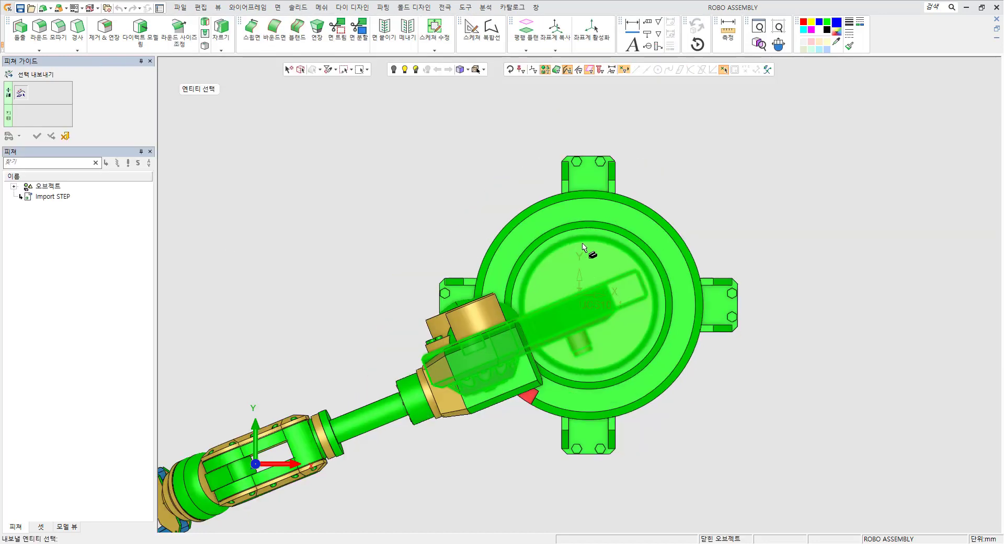
{"action": "middle_click_drag", "start_coordinate": [584, 248], "coordinate": [568, 196]}
{"action": "middle_click_drag", "start_coordinate": [509, 261], "coordinate": [625, 256], "text": "ctrl"}
{"action": "scroll", "coordinate": [626, 235], "scroll_direction": "down", "scroll_amount": 3}
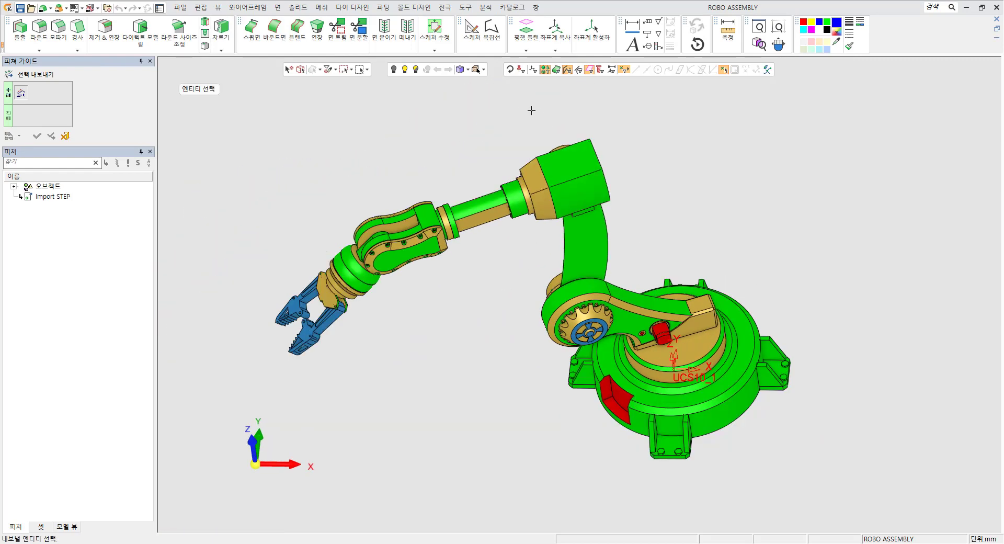
{"action": "left_click", "coordinate": [574, 191]}
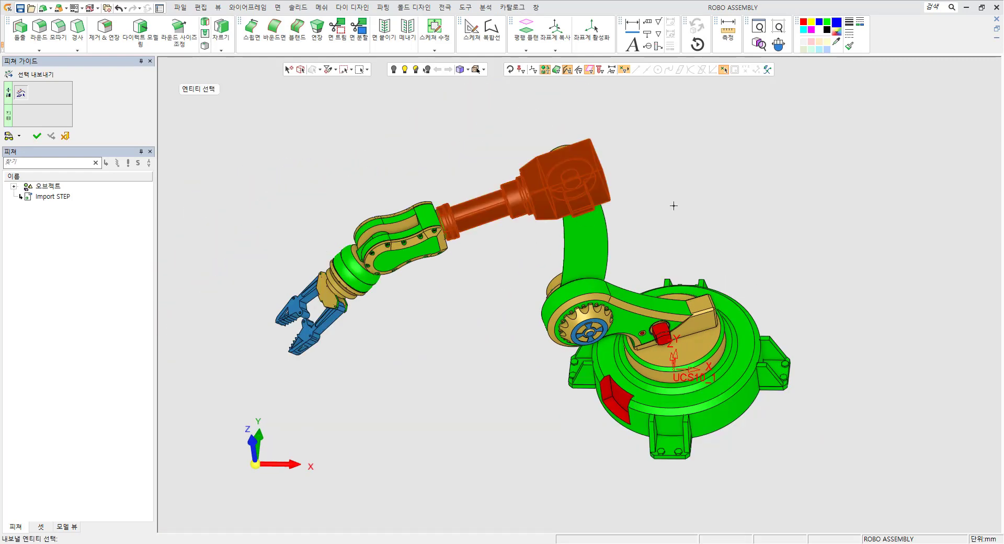
{"action": "left_click", "coordinate": [600, 244]}
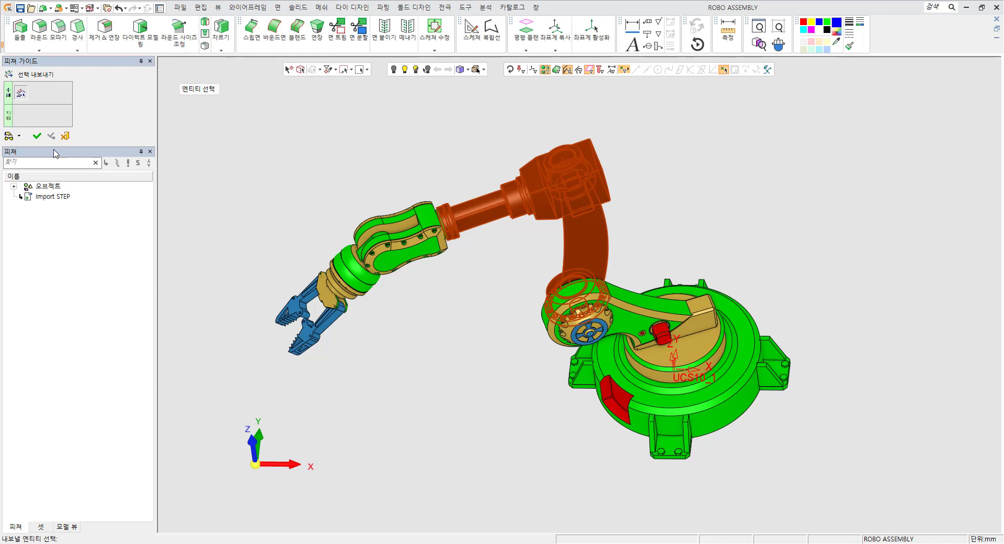
{"action": "left_click", "coordinate": [36, 136]}
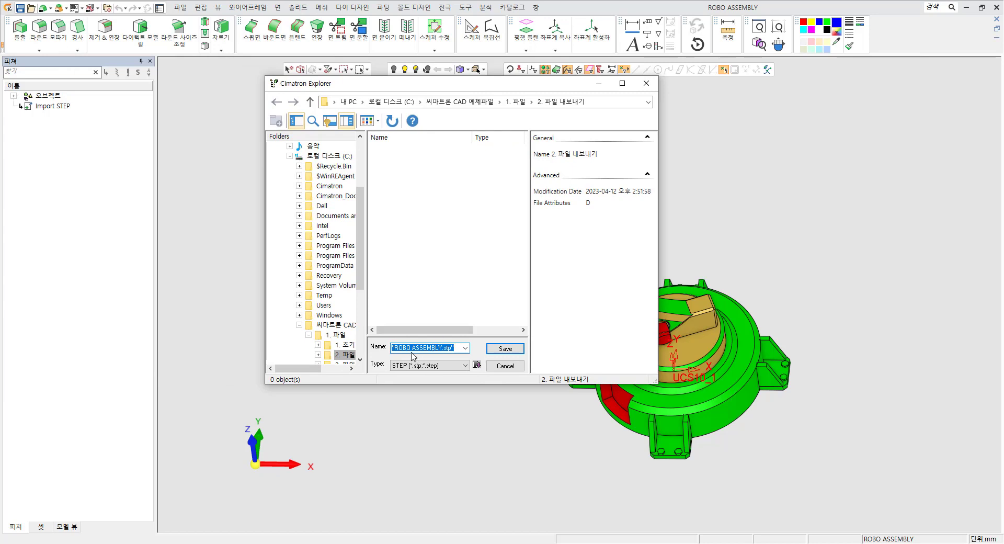
Review the general and parameter settings of the selected-entity export and save it as ROBO ASSEMBLY.stp in STEP format
{"action": "left_click", "coordinate": [476, 366]}
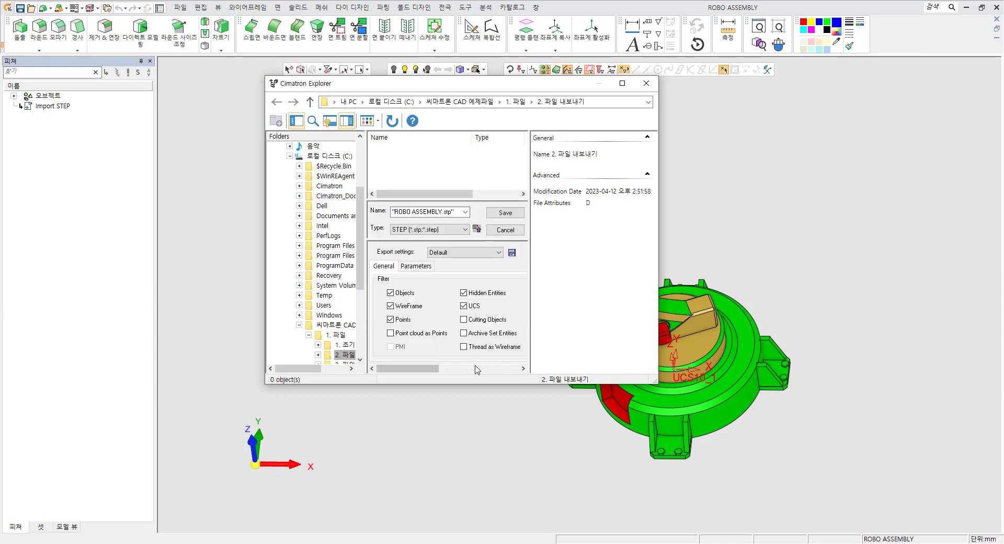
{"action": "left_click", "coordinate": [419, 267]}
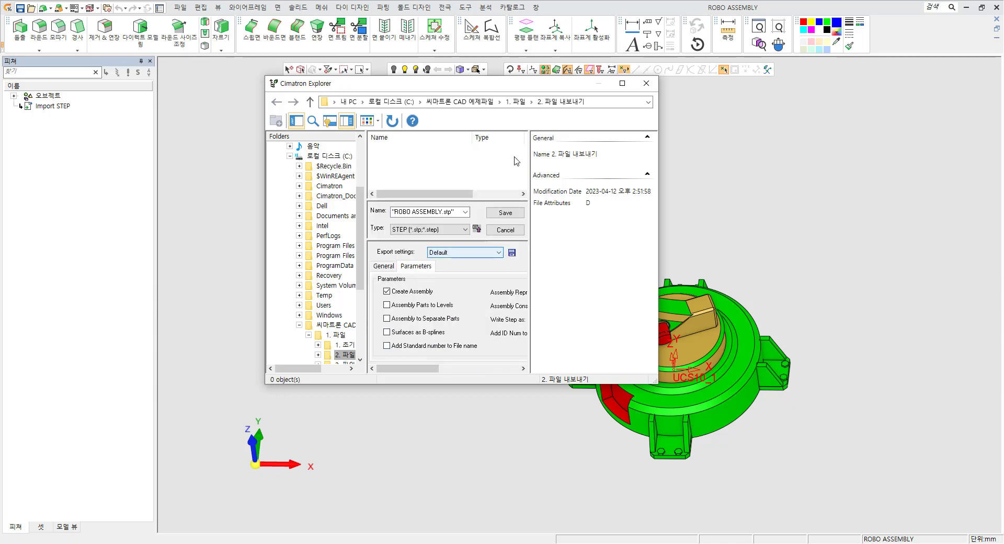
{"action": "double_click", "coordinate": [523, 82]}
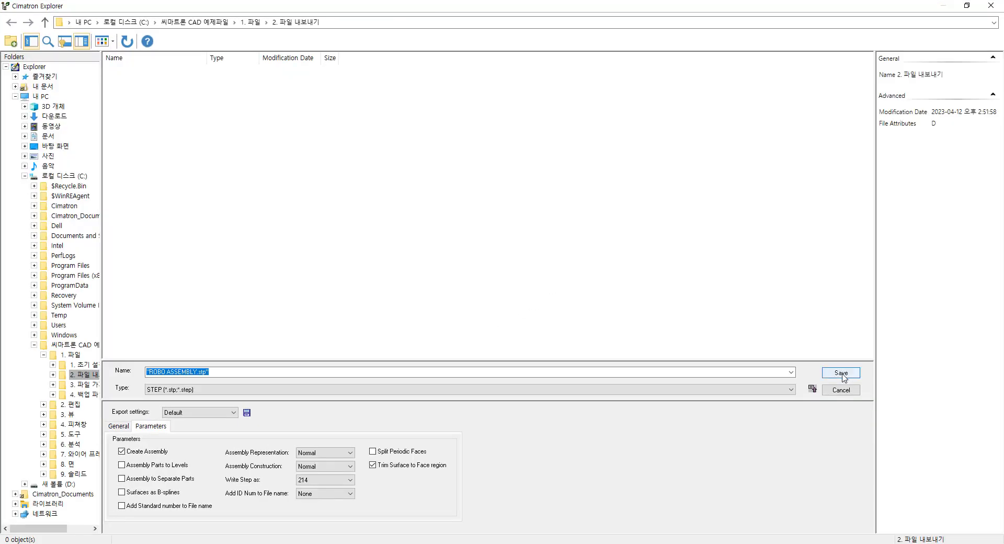
{"action": "left_click", "coordinate": [838, 372]}
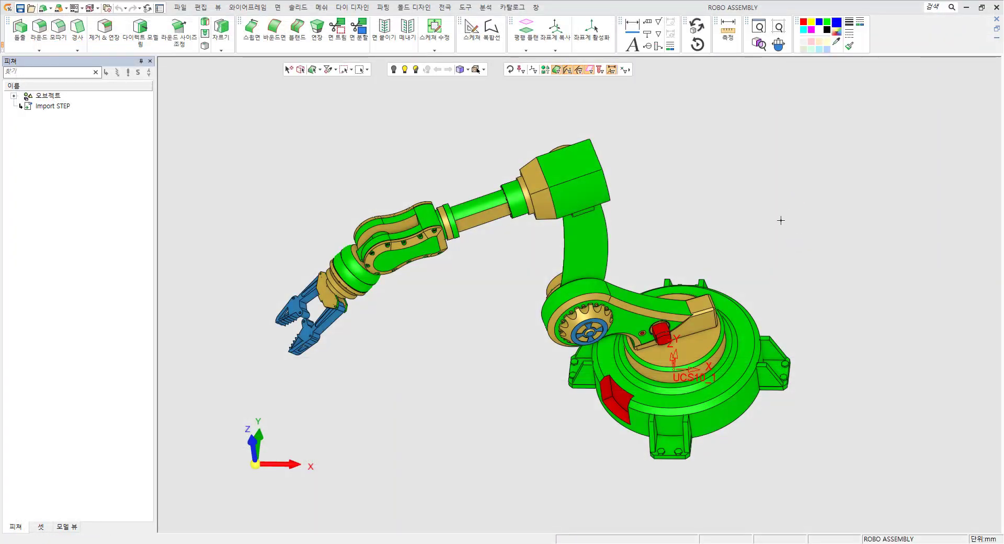
Import the exported ROBO ASSEMBLY.stp from File Explorer into Cimatron with the Default import settings
{"action": "left_click", "coordinate": [281, 542]}
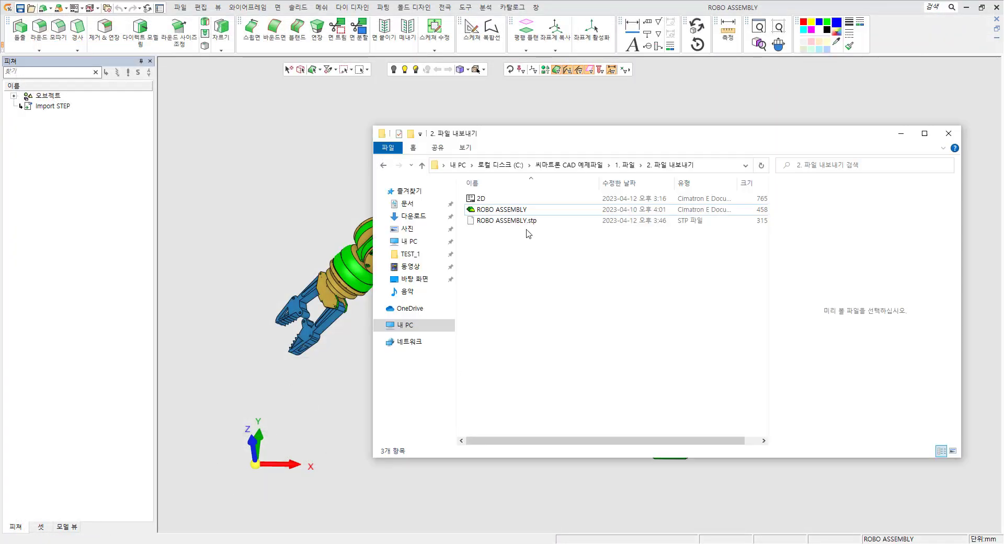
{"action": "left_click", "coordinate": [507, 222]}
{"action": "left_click_drag", "start_coordinate": [495, 224], "coordinate": [304, 245]}
{"action": "left_click", "coordinate": [350, 248]}
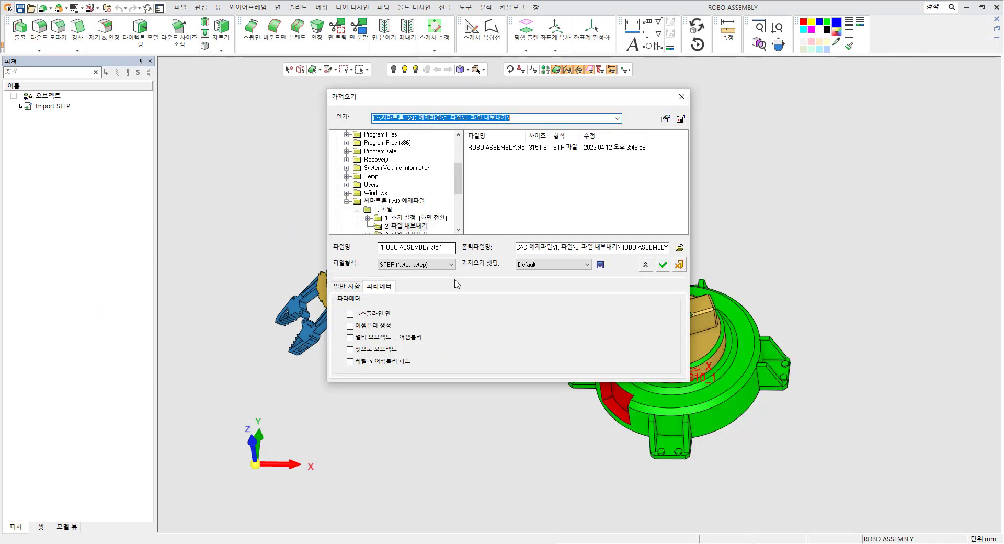
{"action": "left_click", "coordinate": [660, 266]}
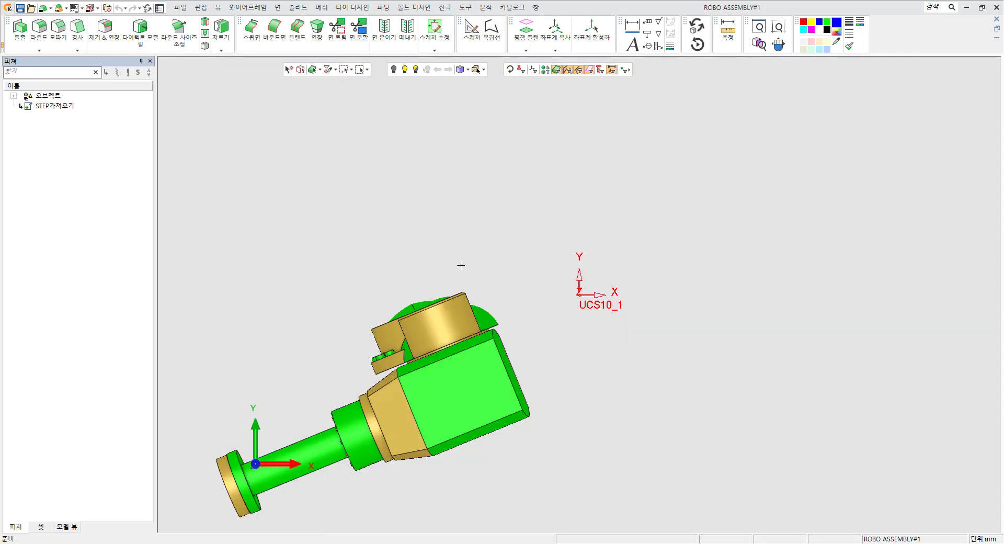
Inspect the imported arm bodies, close that model, and switch to the export folder in File Explorer
{"action": "middle_click_drag", "start_coordinate": [461, 265], "coordinate": [663, 305]}
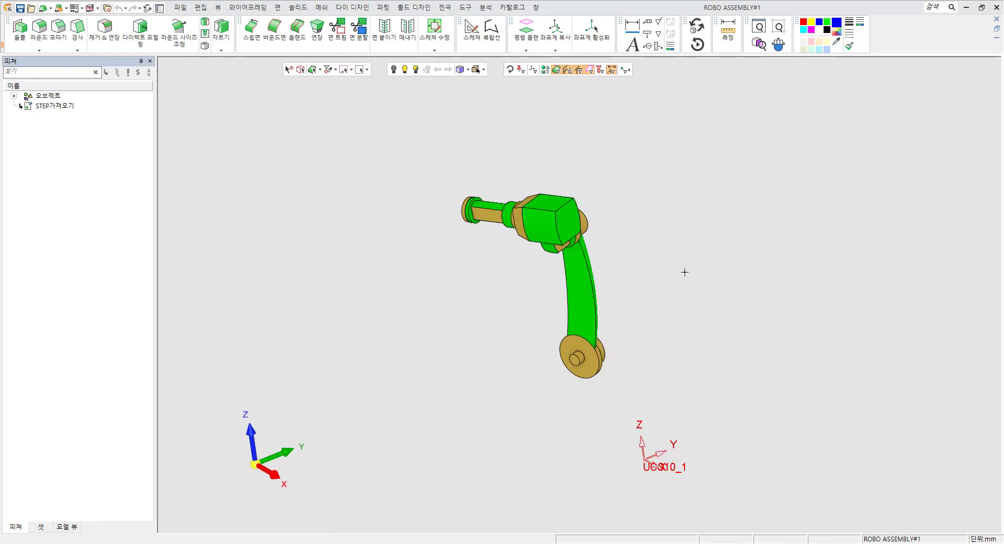
{"action": "left_click", "coordinate": [997, 18]}
{"action": "key", "text": "alt+Tab"}
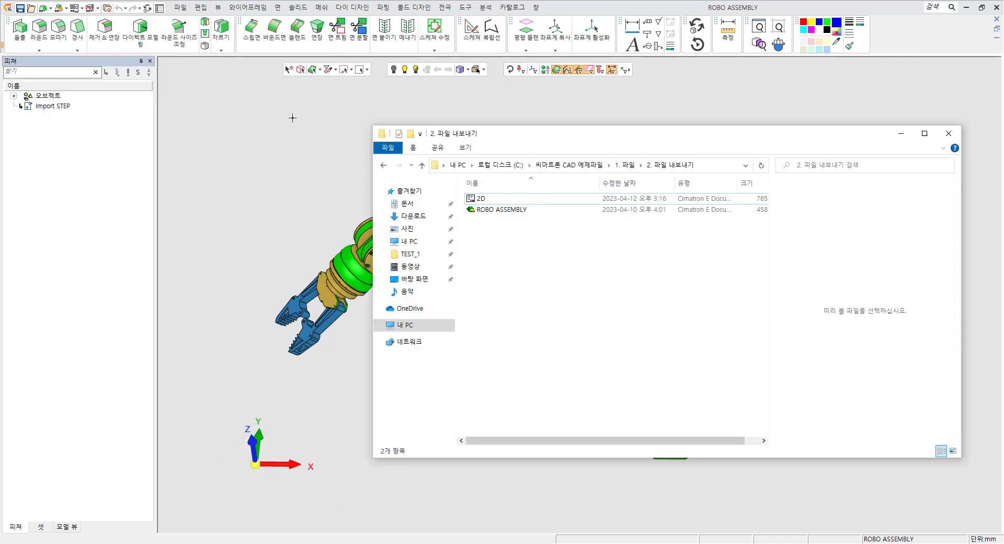
Return to Cimatron and export the robot's two blue gripper jaws to a new part file named 1
{"action": "left_click", "coordinate": [282, 117]}
{"action": "left_click", "coordinate": [180, 7]}
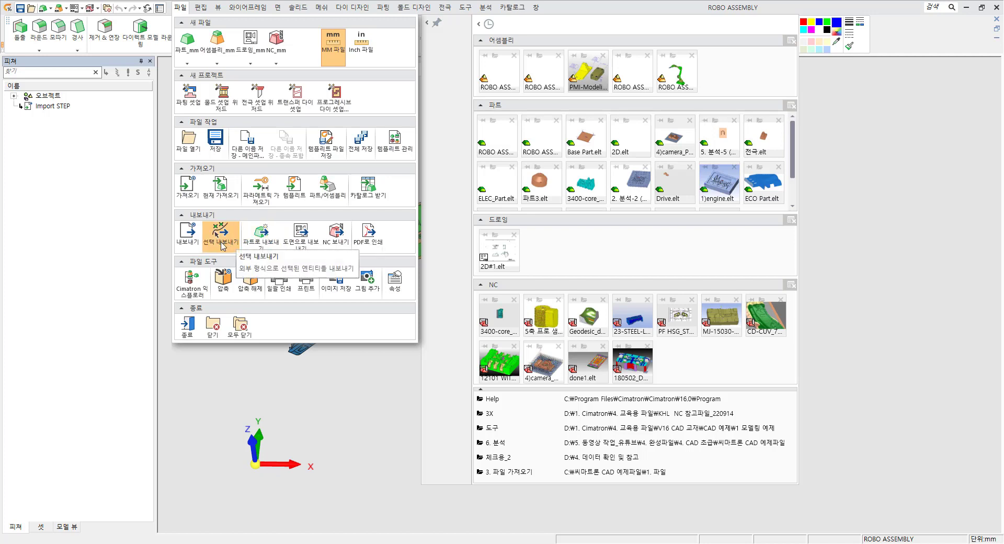
{"action": "left_click", "coordinate": [263, 242]}
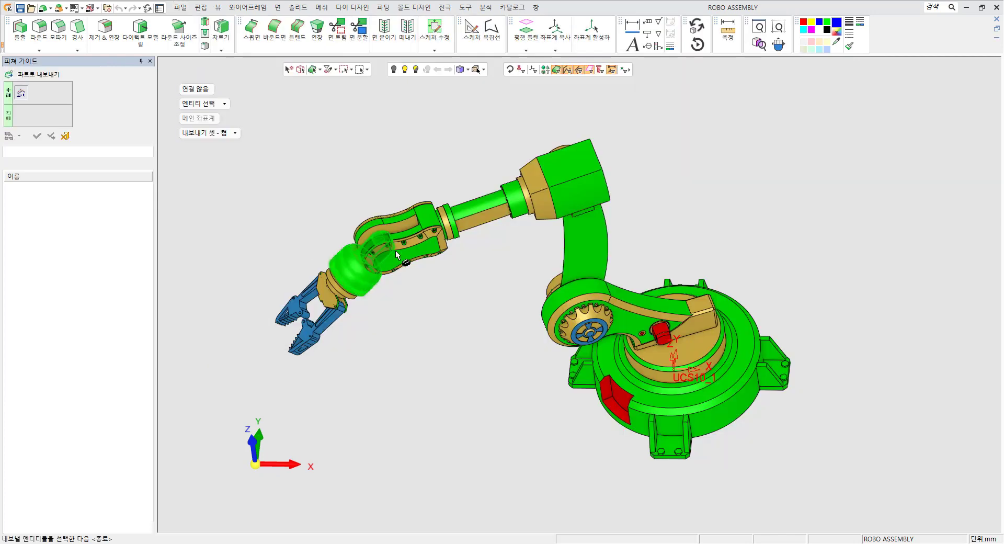
{"action": "scroll", "coordinate": [374, 267], "scroll_direction": "down", "scroll_amount": 2}
{"action": "scroll", "coordinate": [375, 267], "scroll_direction": "up", "scroll_amount": 3}
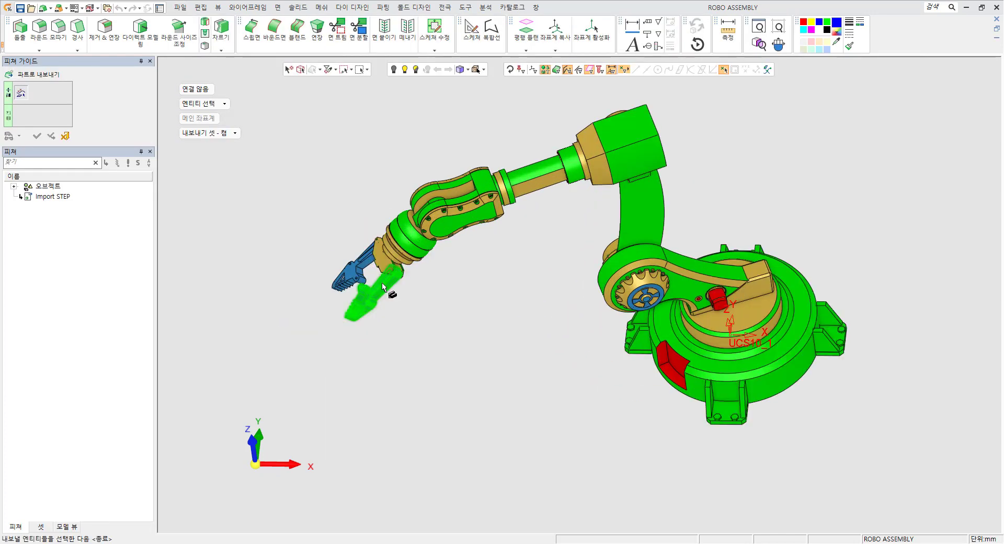
{"action": "left_click", "coordinate": [374, 266]}
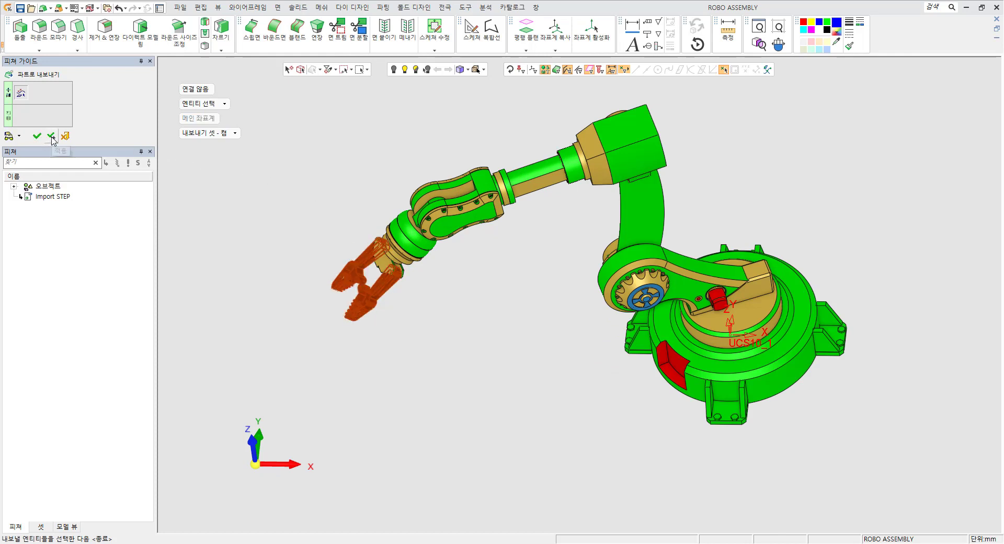
{"action": "middle_click", "coordinate": [417, 224]}
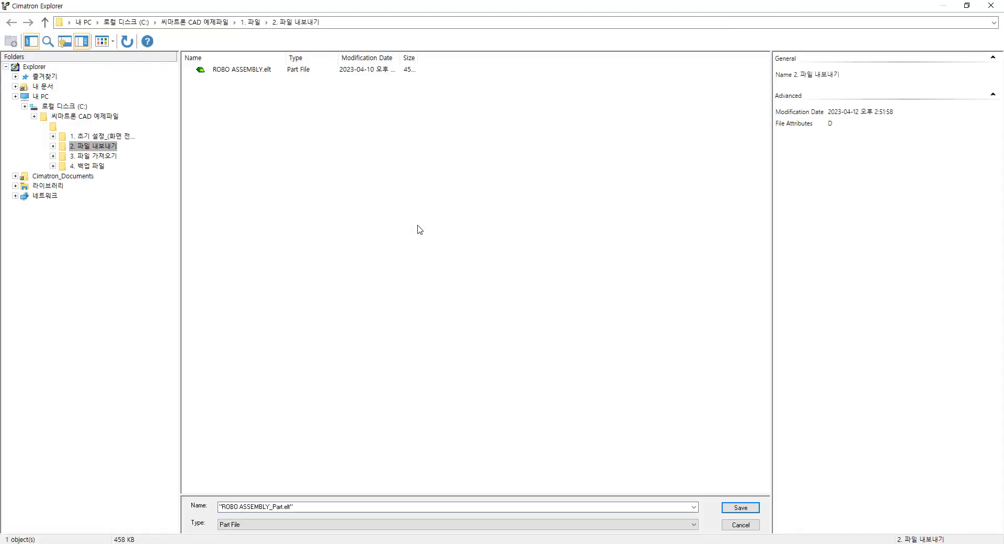
{"action": "type", "text": "1"}
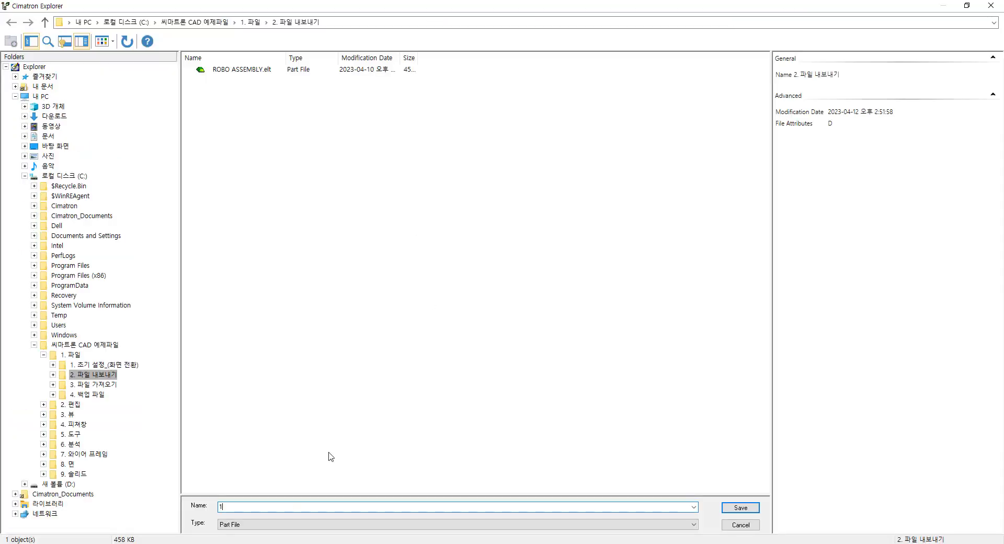
{"action": "left_click", "coordinate": [741, 508]}
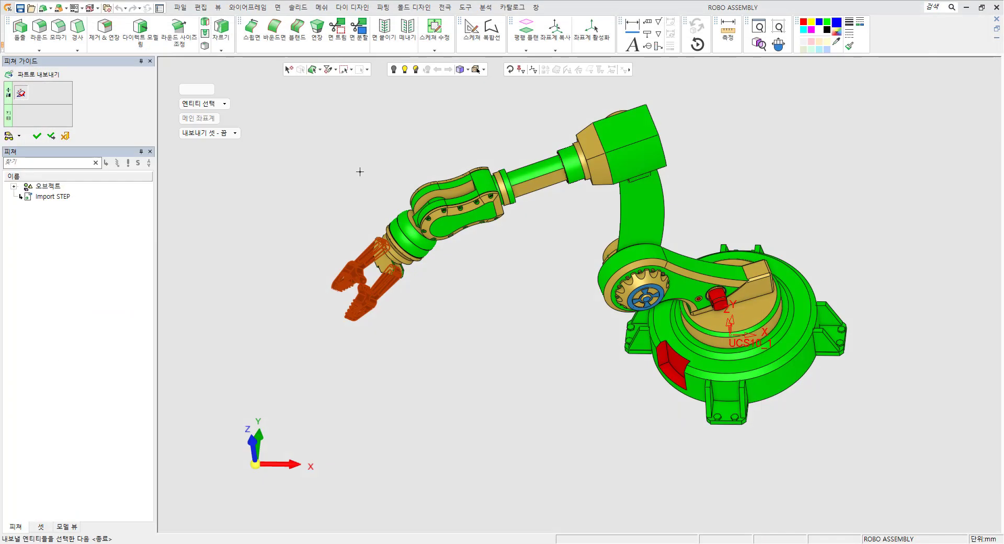
Export the wrist and forearm bodies as part file 2, and the upper-arm bodies as part file 3
{"action": "left_click", "coordinate": [418, 236]}
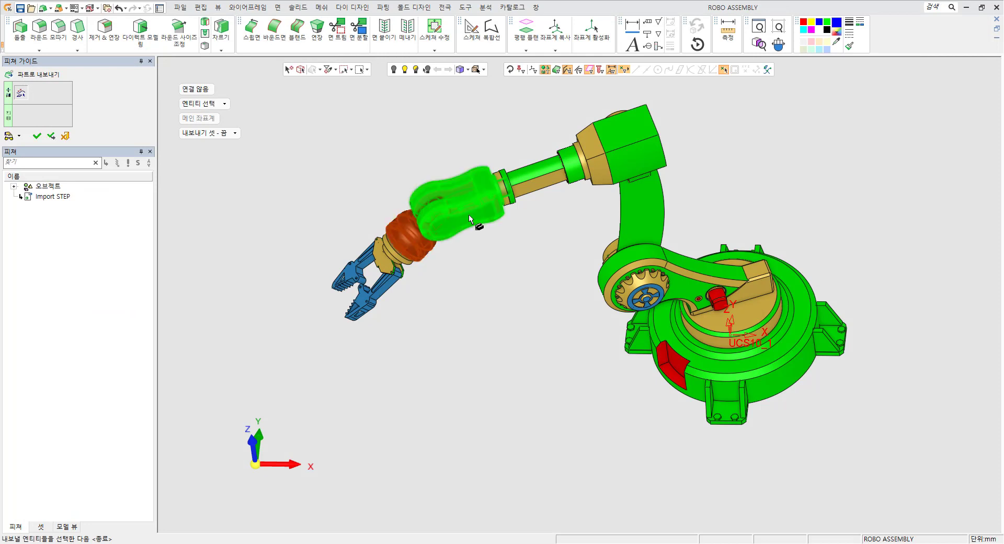
{"action": "middle_click", "coordinate": [476, 322]}
{"action": "left_click", "coordinate": [739, 508]}
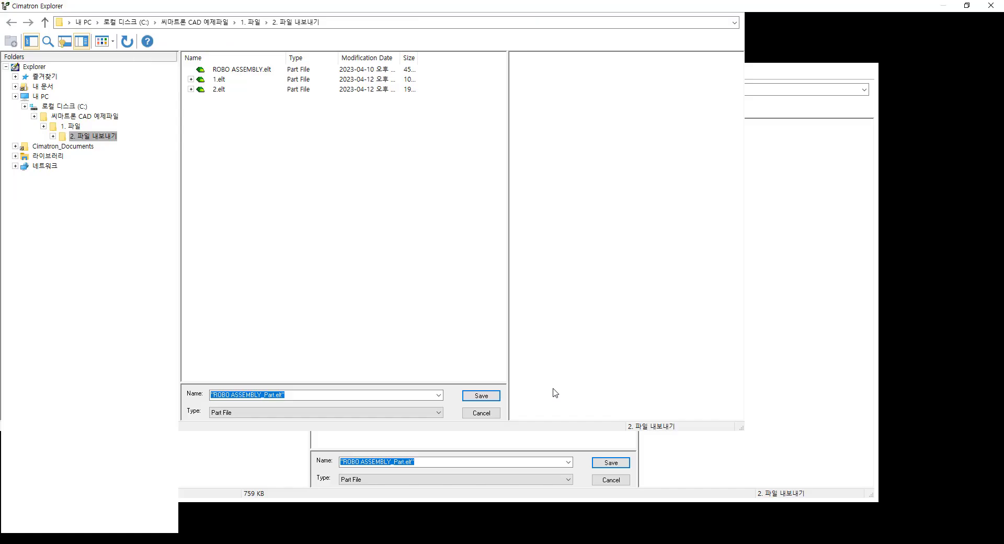
{"action": "type", "text": "3"}
{"action": "left_click", "coordinate": [736, 508]}
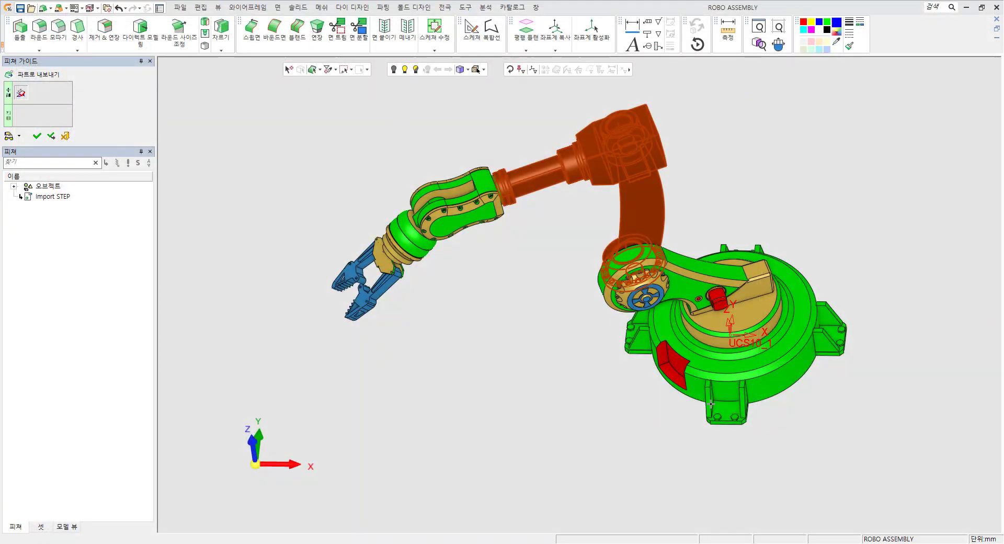
Export the lower arm link and round base as part file 4, and end the part export
{"action": "left_click", "coordinate": [771, 373]}
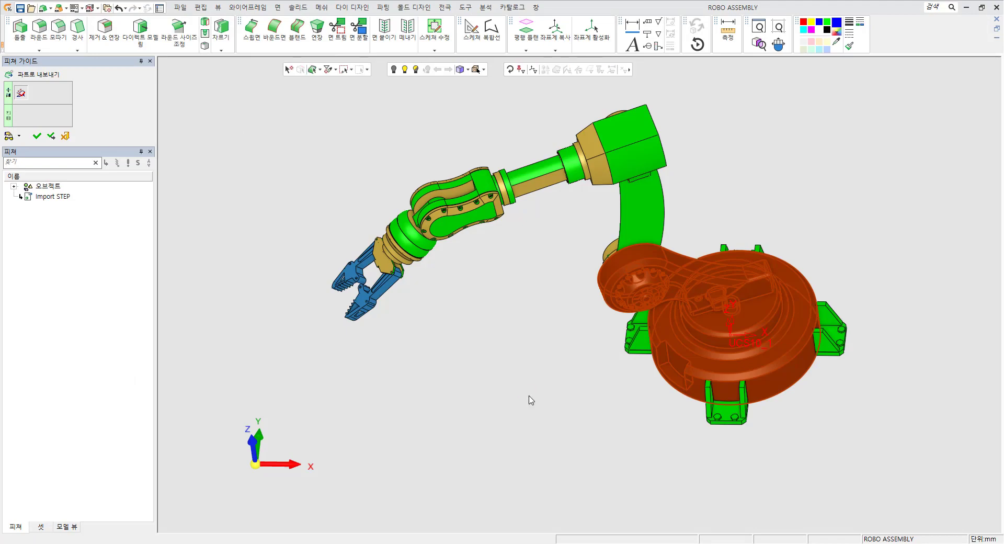
{"action": "middle_click", "coordinate": [528, 399]}
{"action": "type", "text": "4"}
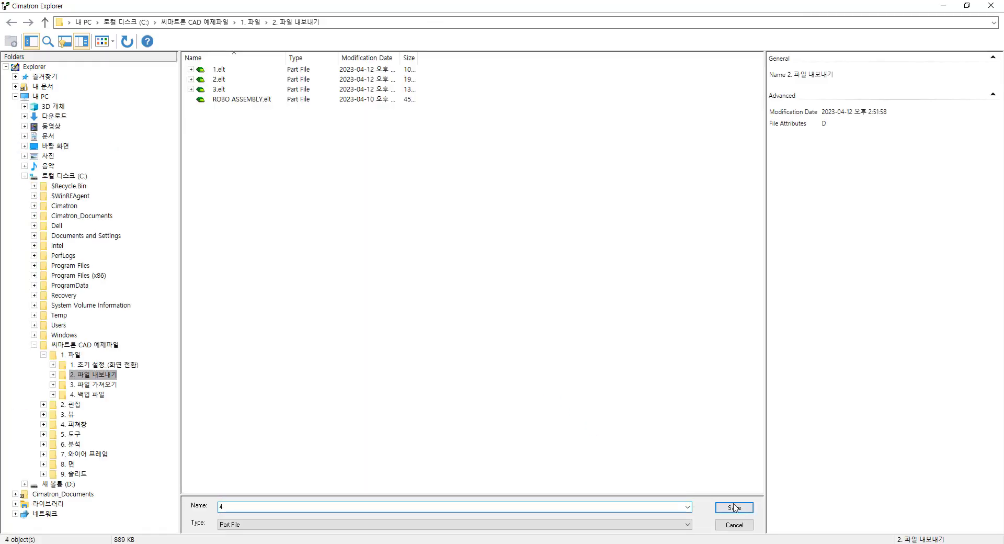
{"action": "left_click", "coordinate": [733, 508]}
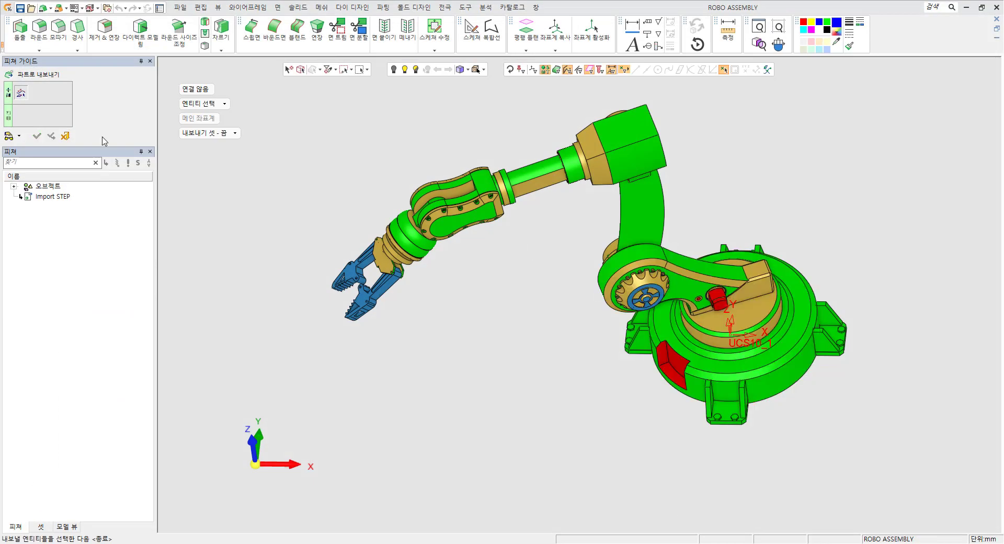
{"action": "left_click", "coordinate": [64, 136]}
Switch to File Explorer and check the exported part files 1 to 4 in the export folder
{"action": "key", "text": "alt+Tab"}
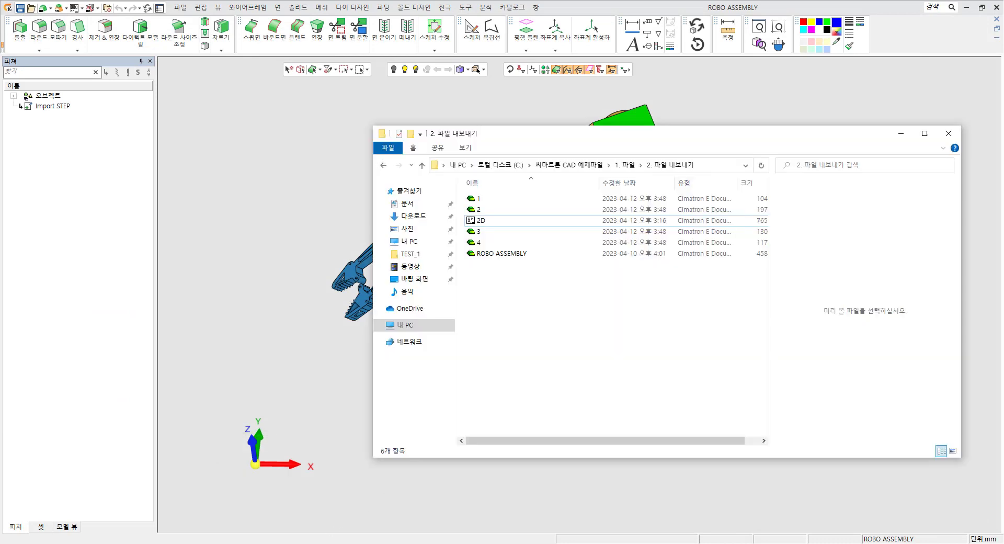
{"action": "left_click", "coordinate": [486, 199]}
{"action": "left_click", "coordinate": [486, 213]}
{"action": "left_click", "coordinate": [486, 231]}
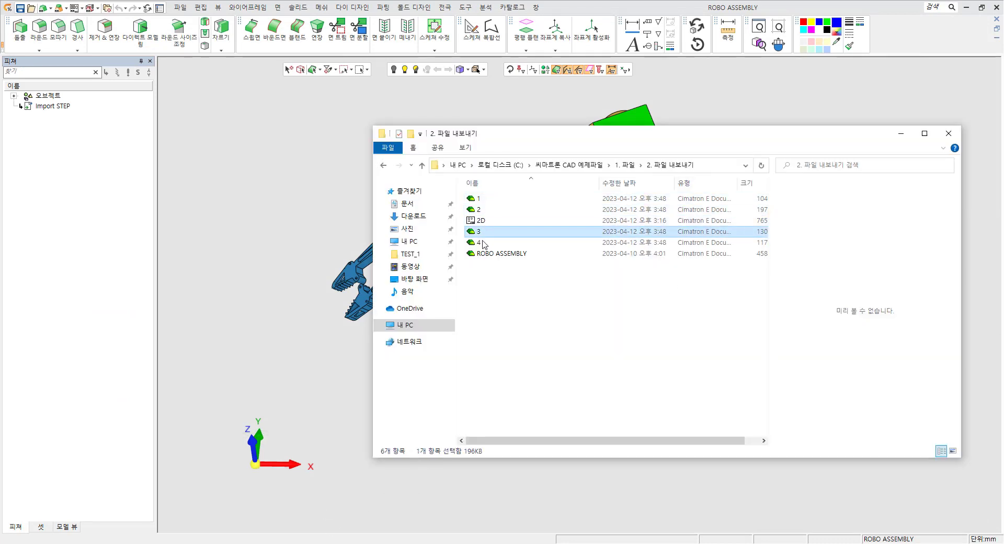
{"action": "left_click", "coordinate": [488, 242]}
{"action": "left_click_drag", "start_coordinate": [538, 147], "coordinate": [568, 277]}
Open exported part file 1 in Cimatron and inspect the gripper jaws in a 3D view
{"action": "double_click", "coordinate": [480, 215]}
{"action": "left_click", "coordinate": [598, 147]}
{"action": "right_click", "coordinate": [623, 148]}
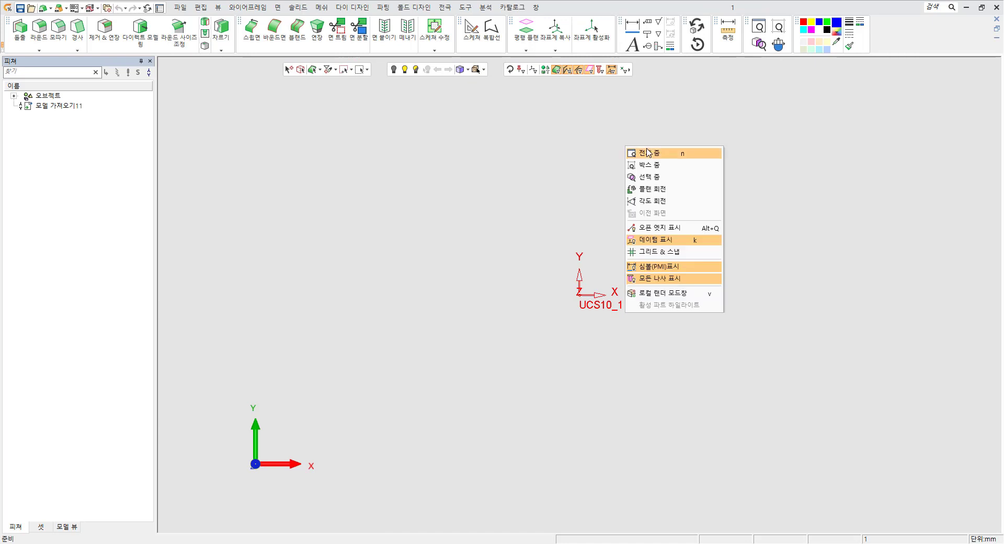
{"action": "middle_click_drag", "start_coordinate": [480, 289], "coordinate": [449, 273], "text": "ctrl"}
{"action": "scroll", "coordinate": [425, 324], "scroll_direction": "down", "scroll_amount": 3}
{"action": "scroll", "coordinate": [448, 273], "scroll_direction": "down", "scroll_amount": 3}
{"action": "scroll", "coordinate": [460, 303], "scroll_direction": "down", "scroll_amount": 2}
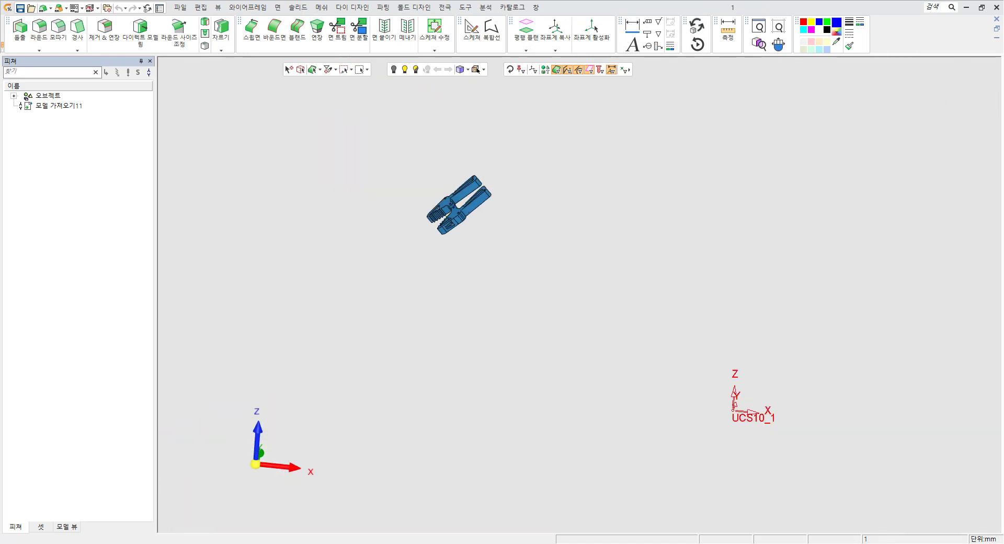
Open exported part file 2 from File Explorer in Cimatron and view its wrist and forearm bodies
{"action": "key", "text": "alt+Tab"}
{"action": "left_click", "coordinate": [511, 347], "text": "ctrl"}
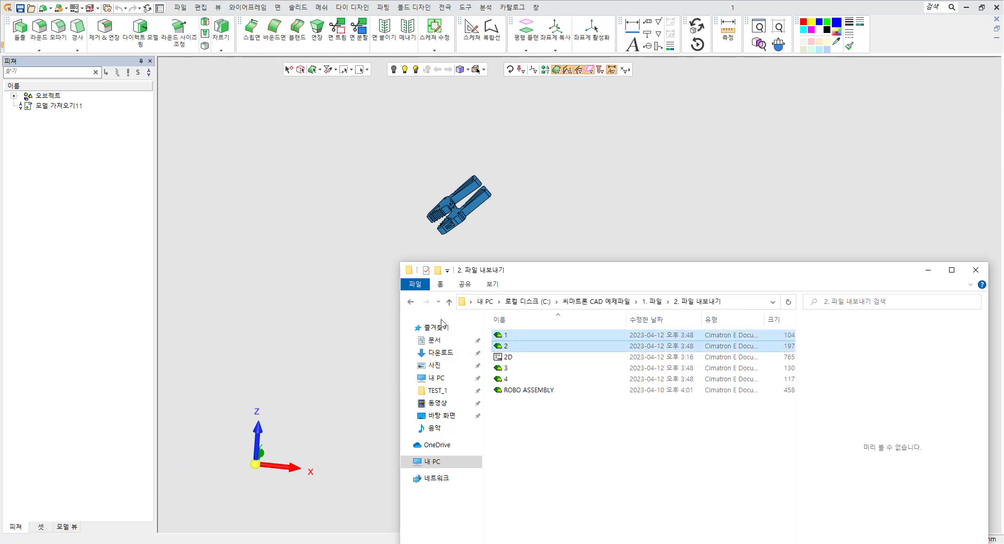
{"action": "left_click_drag", "start_coordinate": [510, 353], "coordinate": [349, 269]}
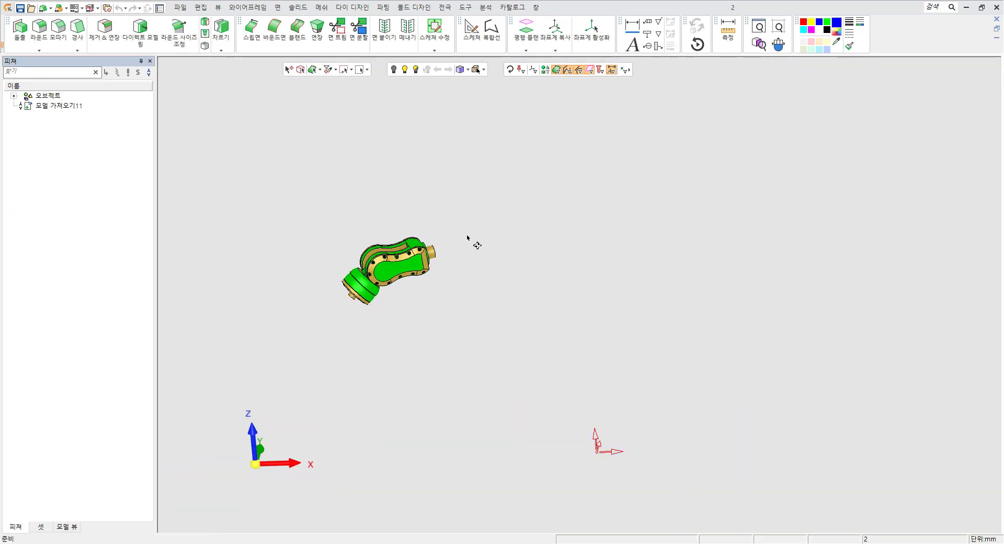
{"action": "left_click", "coordinate": [180, 7]}
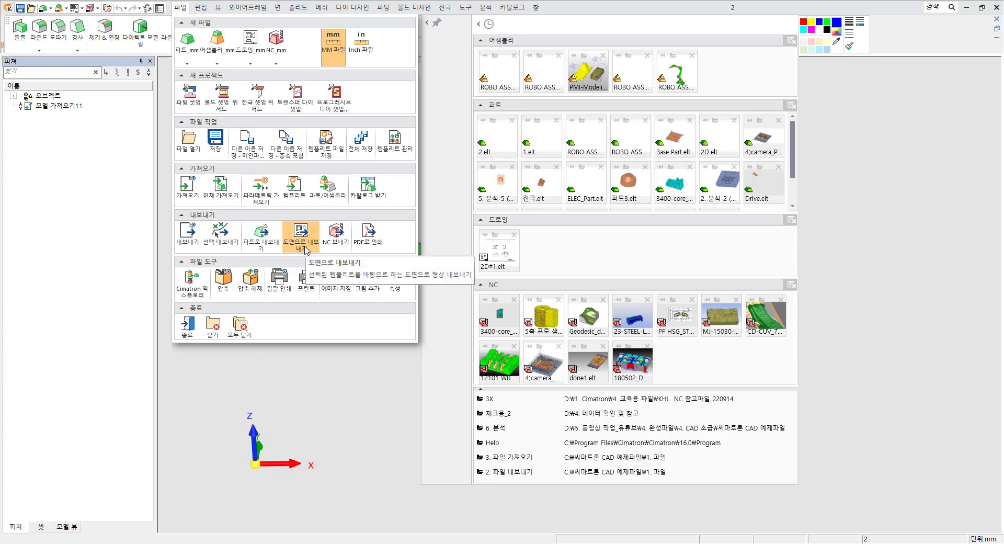
{"action": "left_click", "coordinate": [320, 262]}
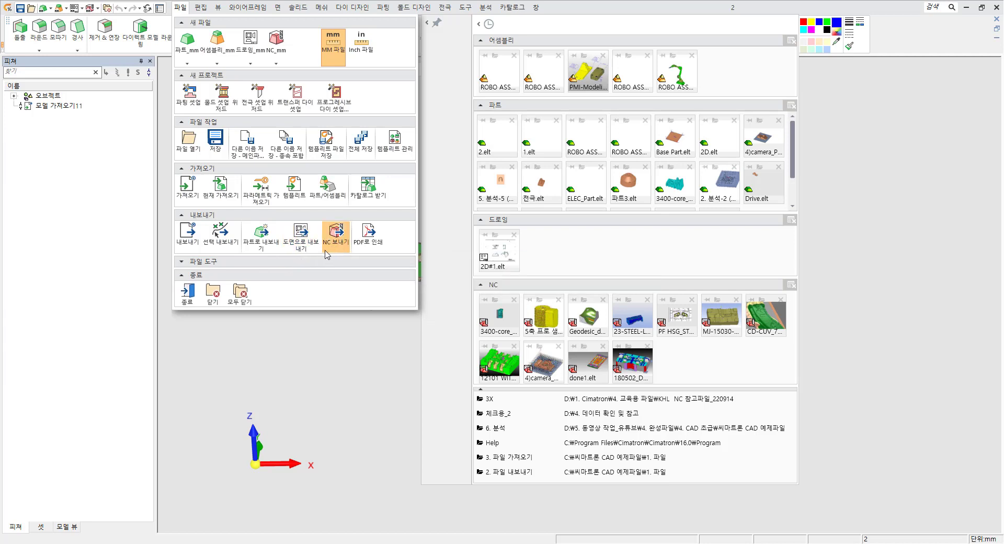
{"action": "left_click", "coordinate": [314, 262]}
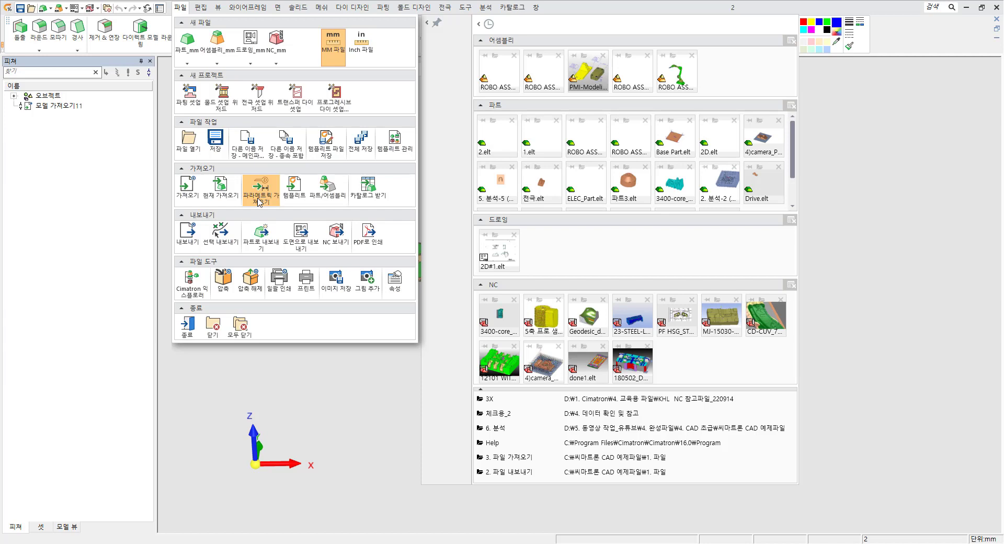
{"action": "left_click", "coordinate": [383, 370]}
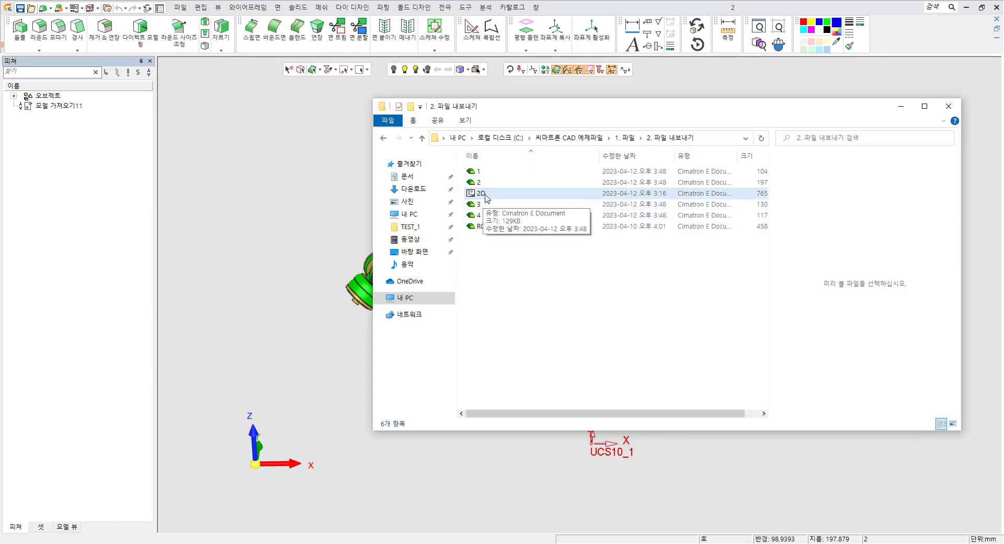
Locate the 2D drawing in File Explorer, return to Cimatron, start a general export and choose 2D.elt as the source file
{"action": "left_click", "coordinate": [477, 194]}
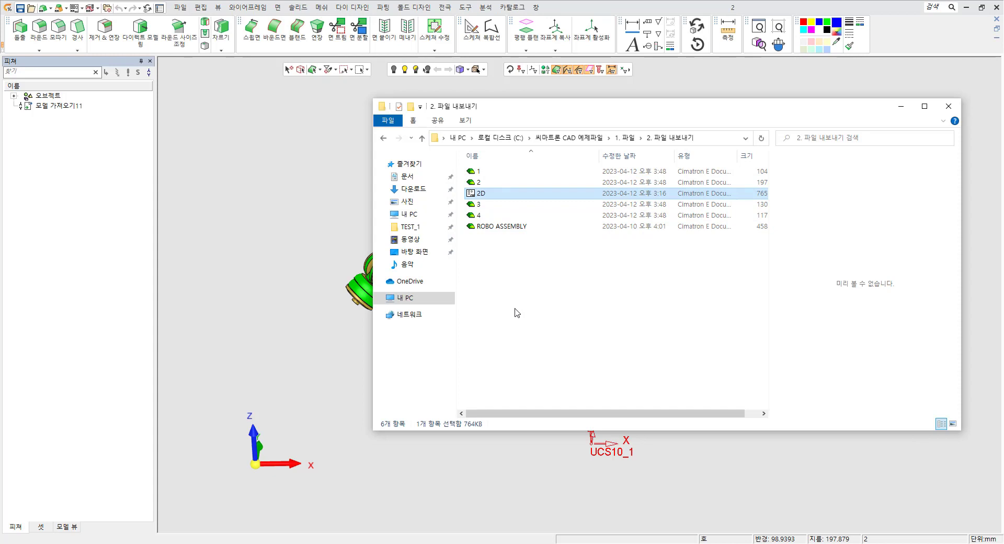
{"action": "left_click", "coordinate": [210, 118]}
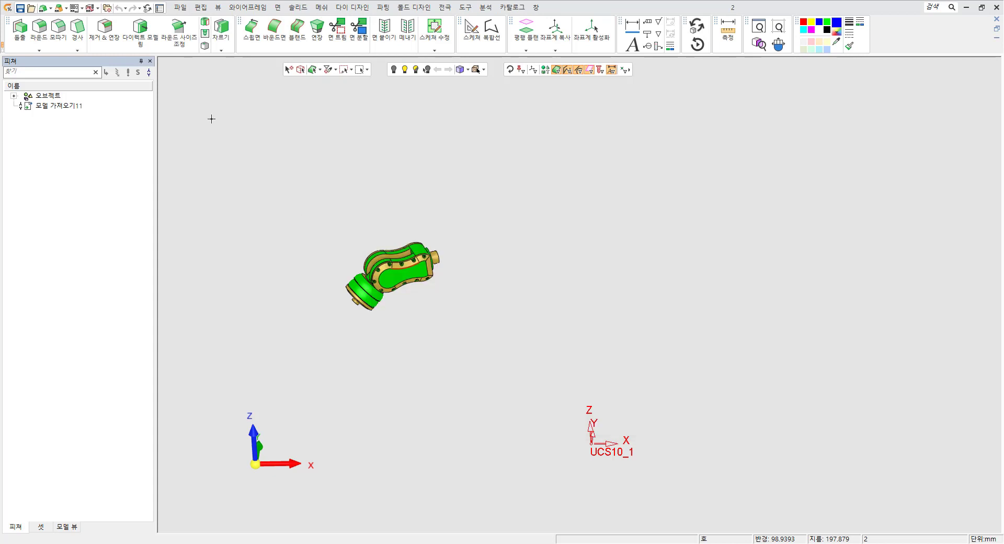
{"action": "left_click", "coordinate": [180, 7]}
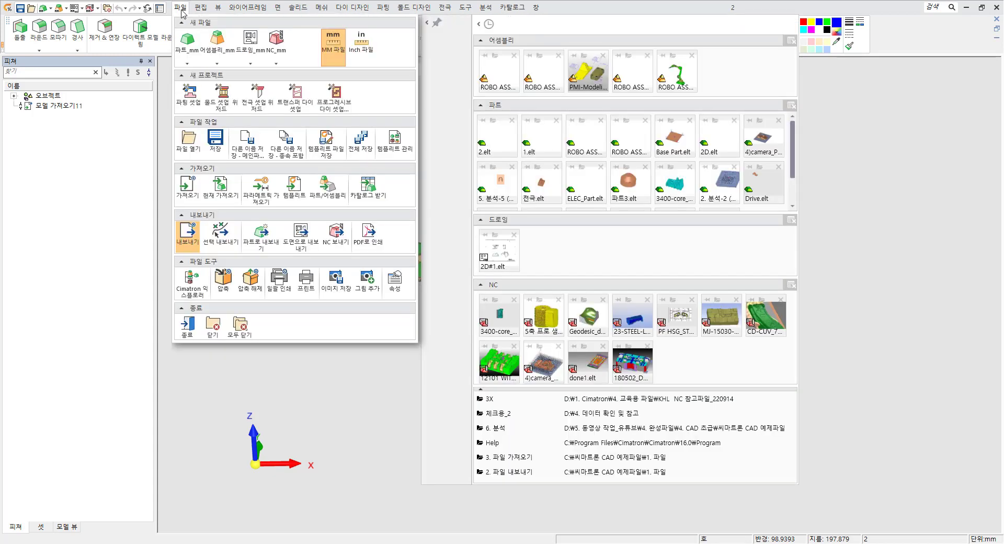
{"action": "left_click", "coordinate": [186, 232]}
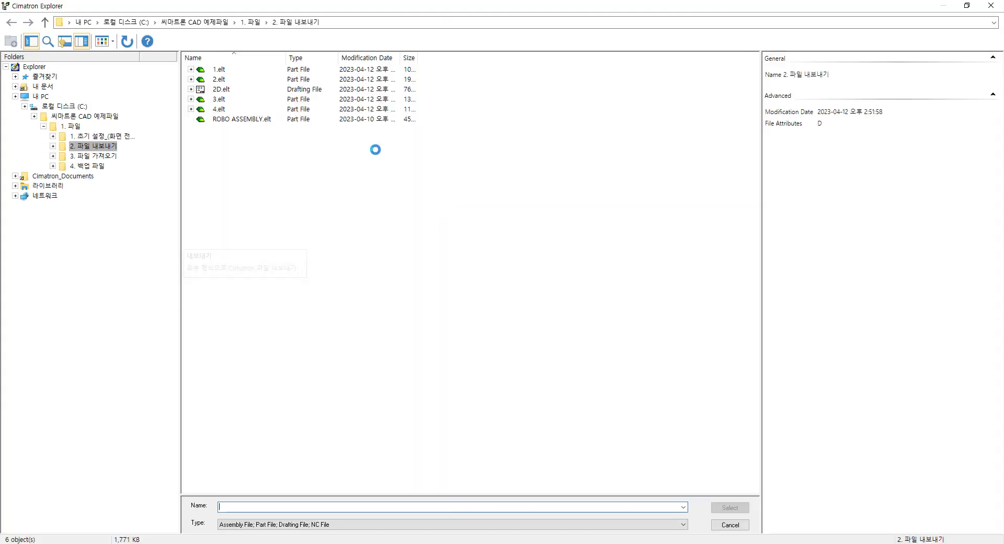
{"action": "left_click", "coordinate": [220, 89]}
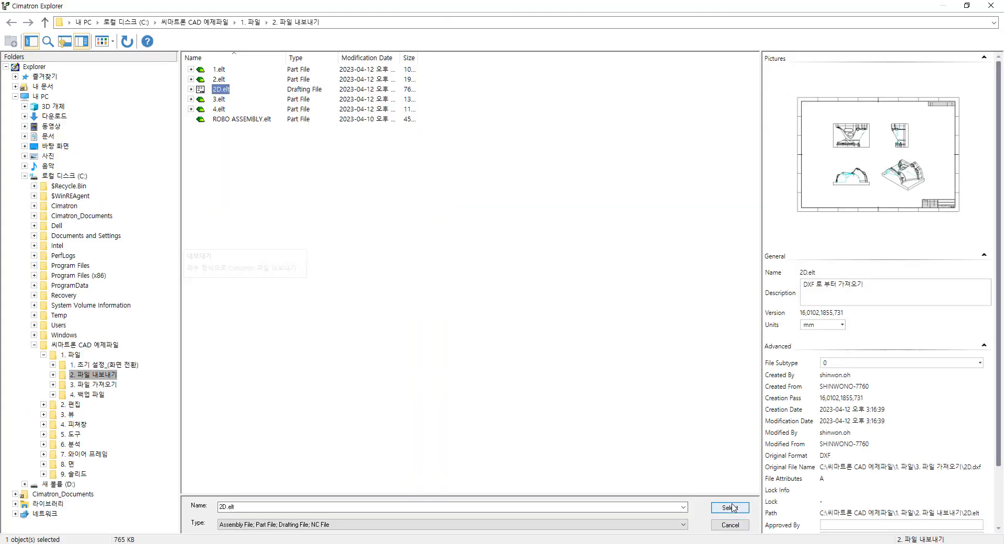
{"action": "left_click", "coordinate": [730, 507]}
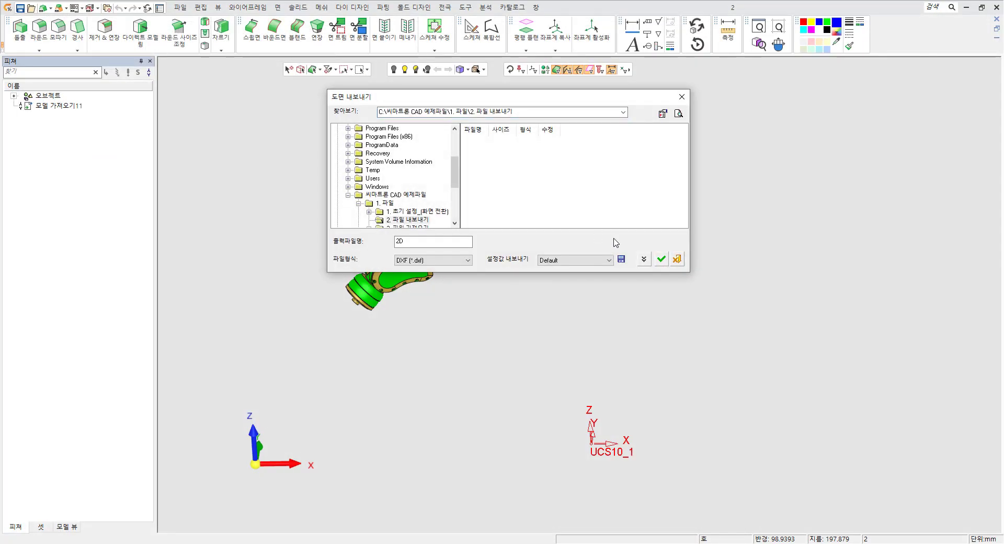
Expand the drawing export parameters, review the file formats while keeping DXF, and set view creation to 2D
{"action": "left_click", "coordinate": [645, 259]}
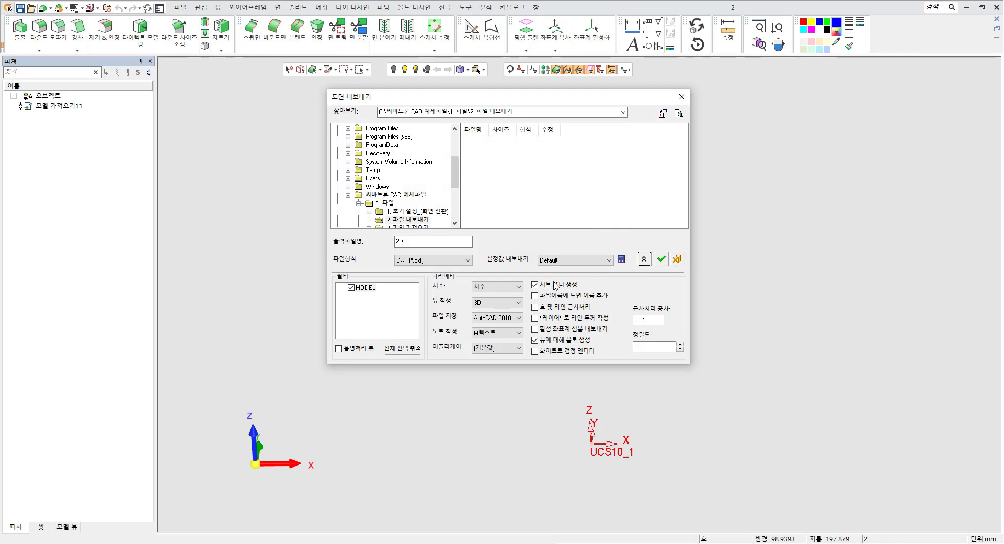
{"action": "left_click", "coordinate": [425, 260]}
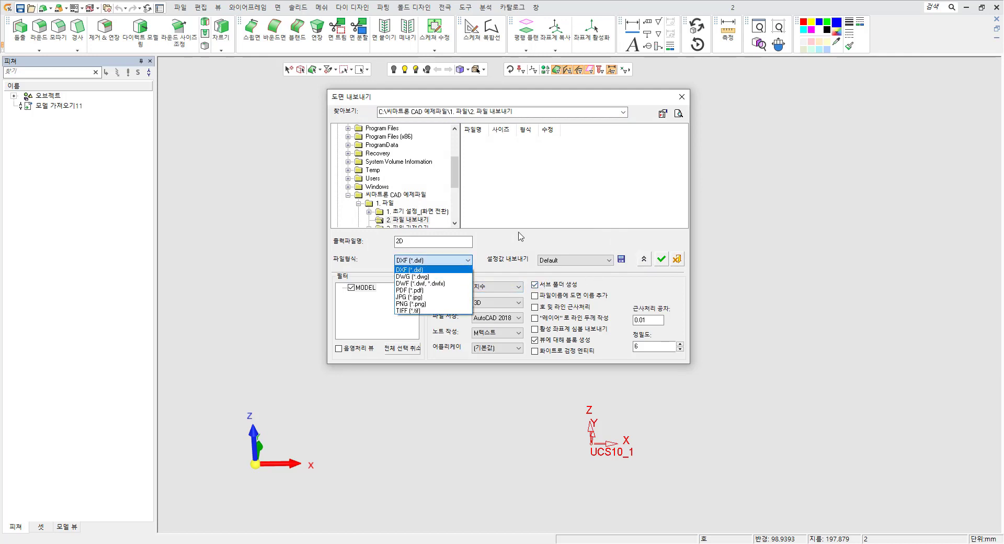
{"action": "left_click", "coordinate": [518, 242]}
{"action": "left_click", "coordinate": [489, 304]}
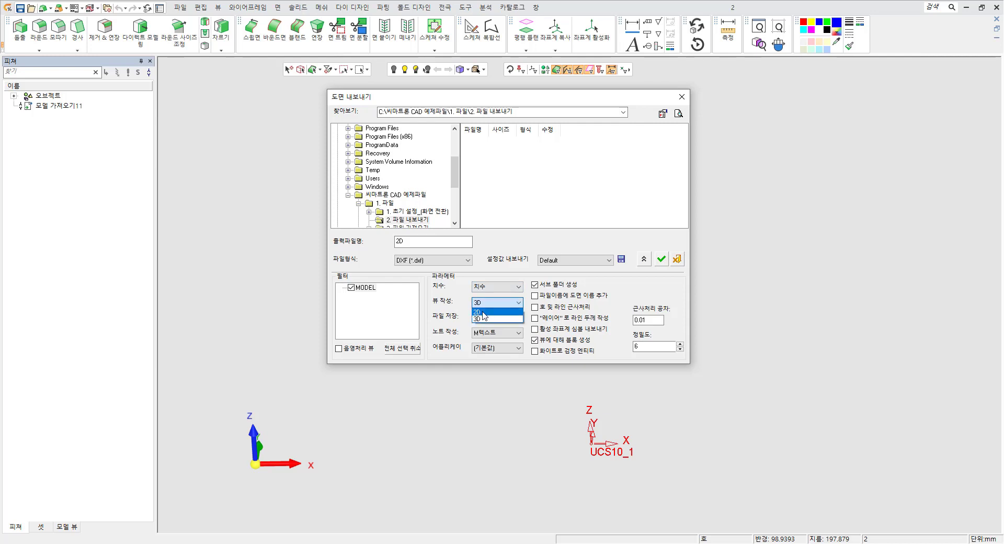
{"action": "left_click", "coordinate": [483, 312]}
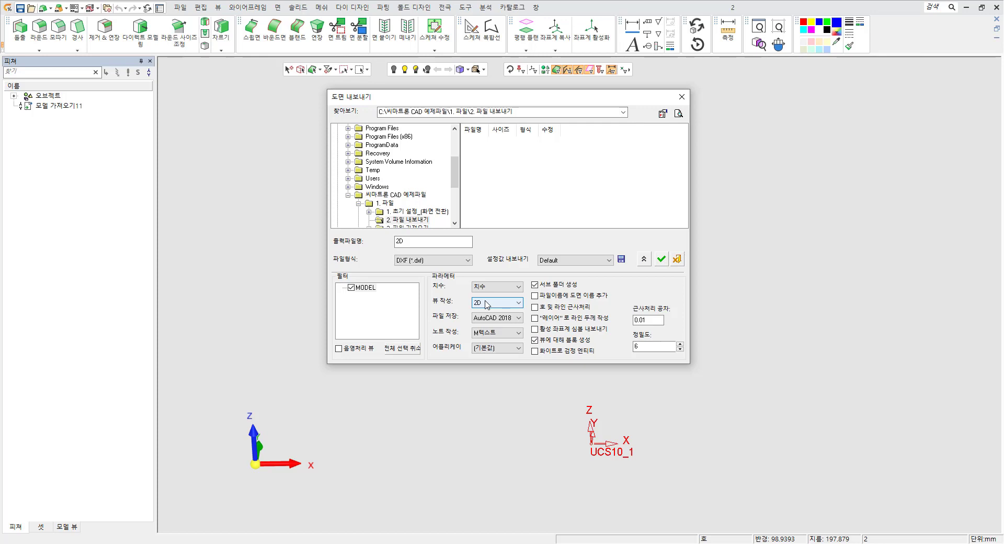
{"action": "left_click", "coordinate": [486, 303]}
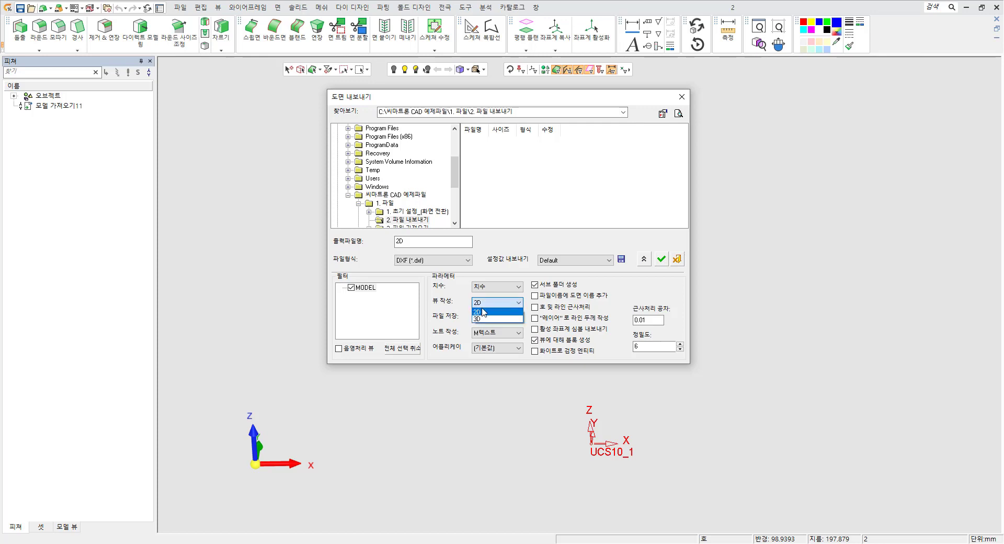
{"action": "left_click", "coordinate": [486, 311]}
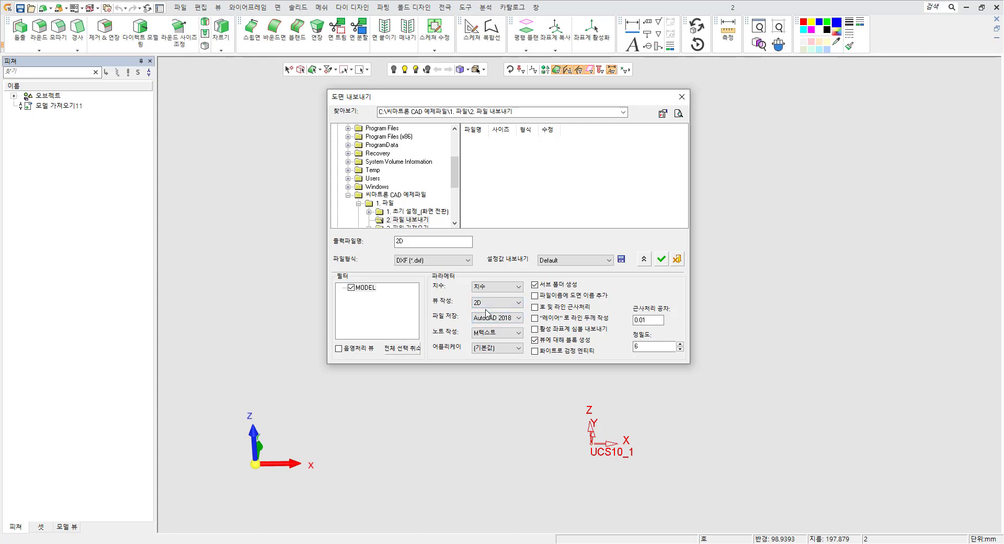
Enable adding the drawing name to the file name and approximating arcs and lines, keeping DXF as the export format
{"action": "left_click", "coordinate": [537, 296]}
{"action": "left_click", "coordinate": [445, 261]}
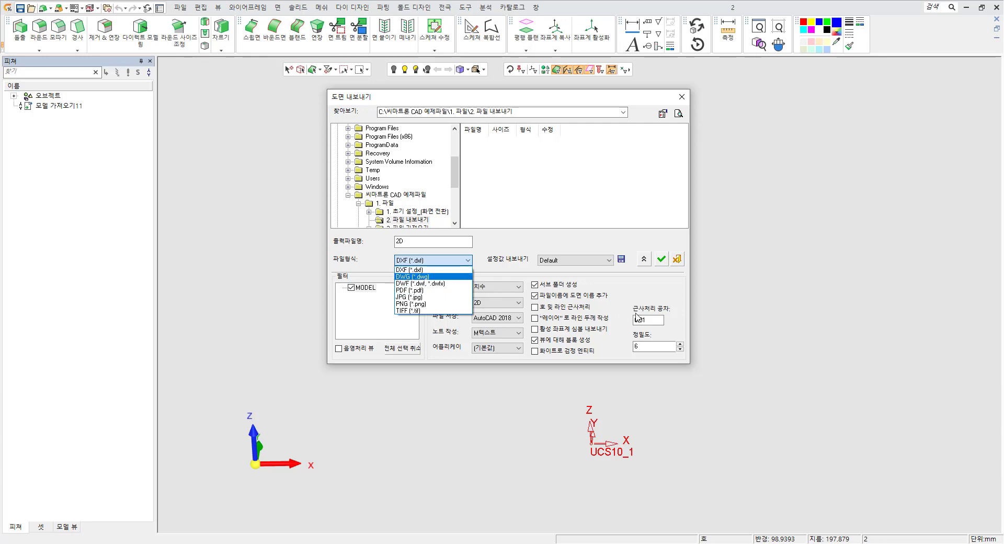
{"action": "left_click", "coordinate": [621, 305]}
{"action": "left_click", "coordinate": [536, 307]}
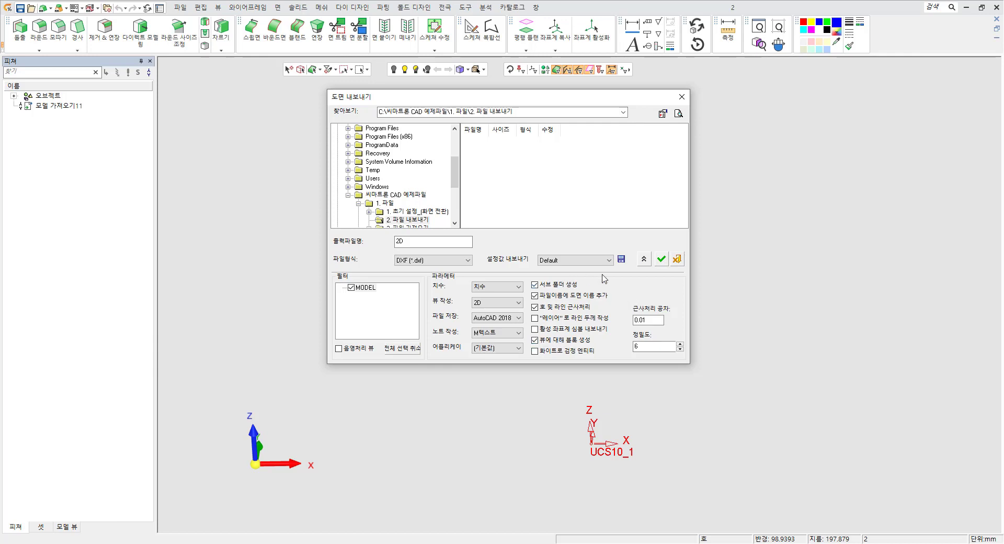
Save the export settings over the Default preset and run the DXF export of the 2D drawing
{"action": "left_click", "coordinate": [622, 260]}
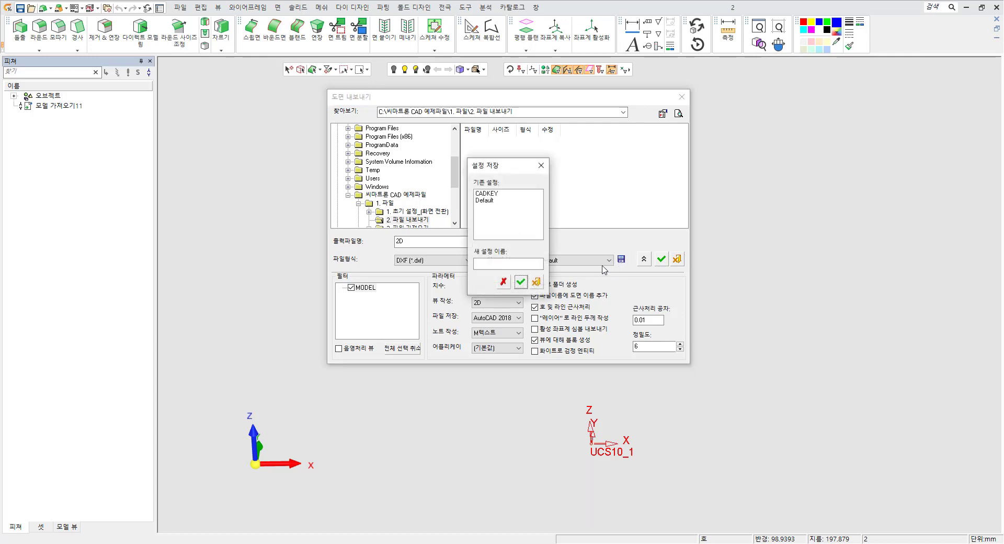
{"action": "left_click", "coordinate": [491, 200]}
{"action": "left_click_drag", "start_coordinate": [499, 165], "coordinate": [439, 156]}
{"action": "left_click", "coordinate": [460, 272]}
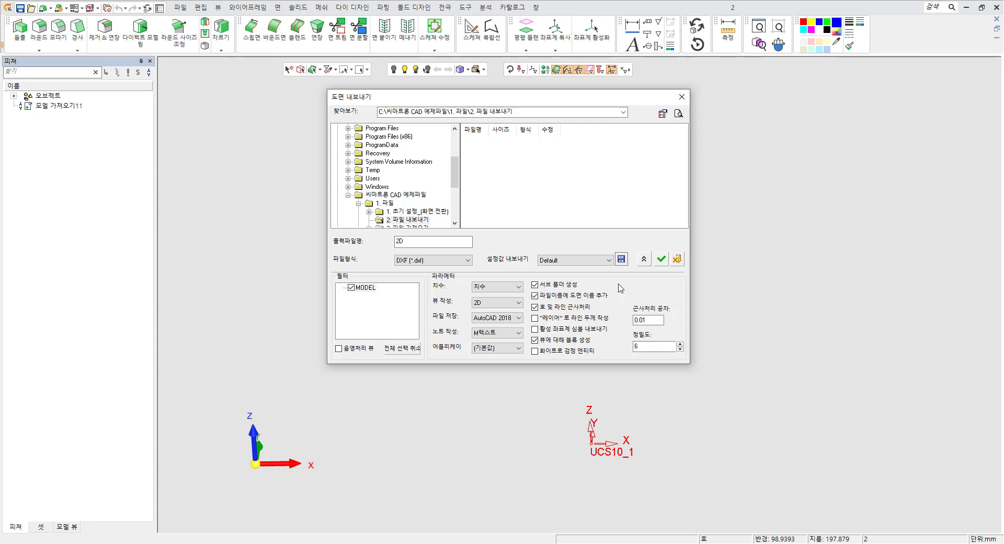
{"action": "left_click", "coordinate": [662, 258]}
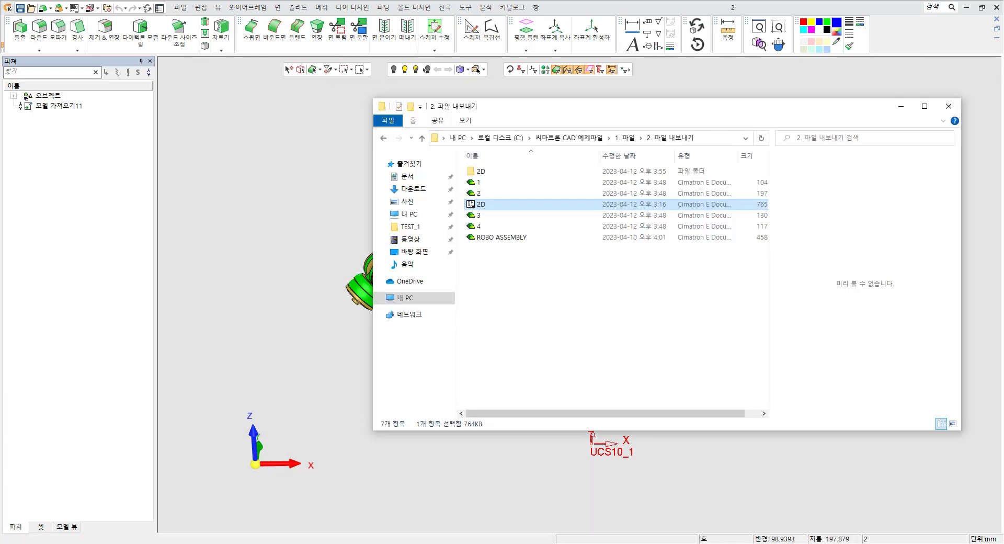
Open the exported 2D subfolder in File Explorer and check for the 2D_MODEL.dxf file
{"action": "double_click", "coordinate": [502, 171]}
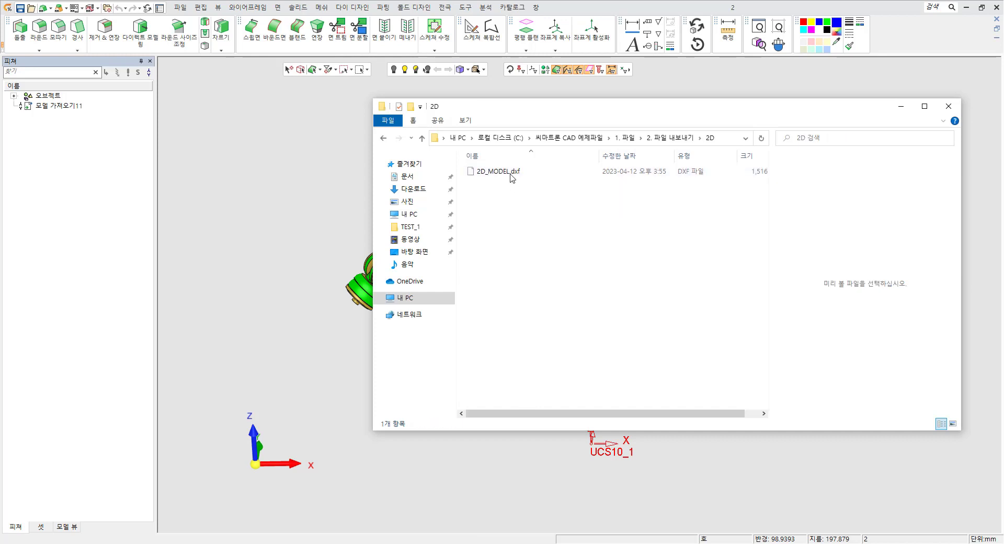
{"action": "left_click", "coordinate": [511, 174]}
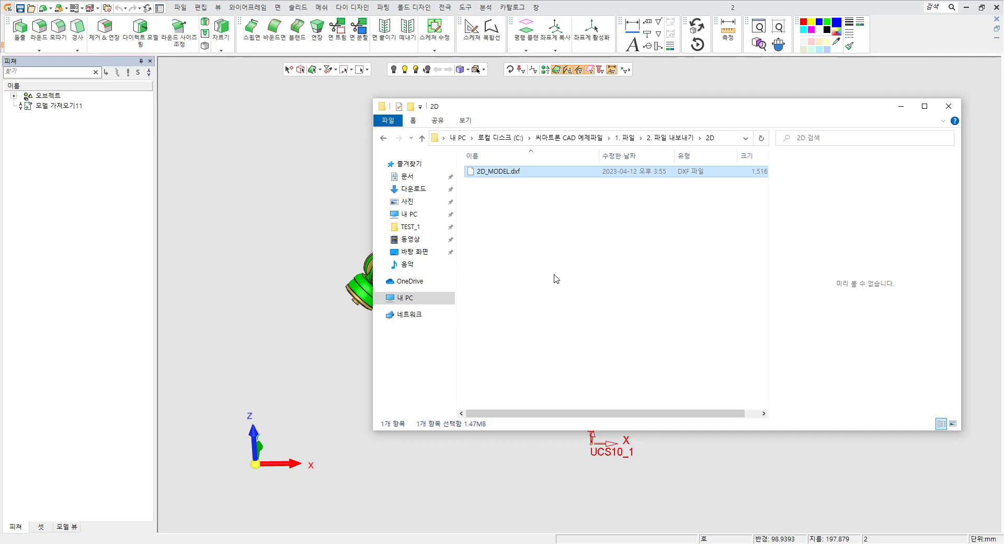
{"action": "left_click", "coordinate": [570, 213]}
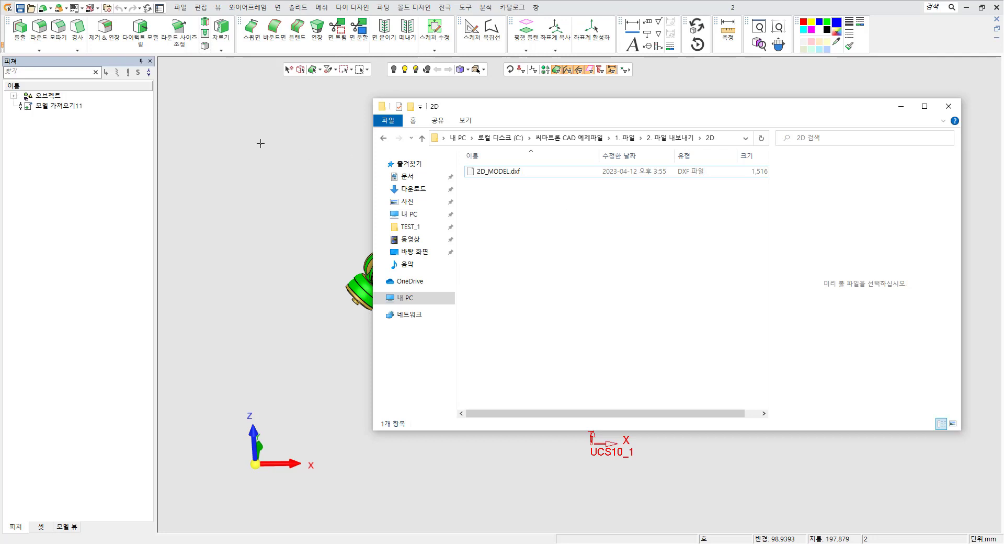
Return to Cimatron, start a file import with DXF as the format and choose 2D_MODEL.dxf from the 2D folder
{"action": "left_click", "coordinate": [181, 7]}
{"action": "left_click", "coordinate": [187, 187]}
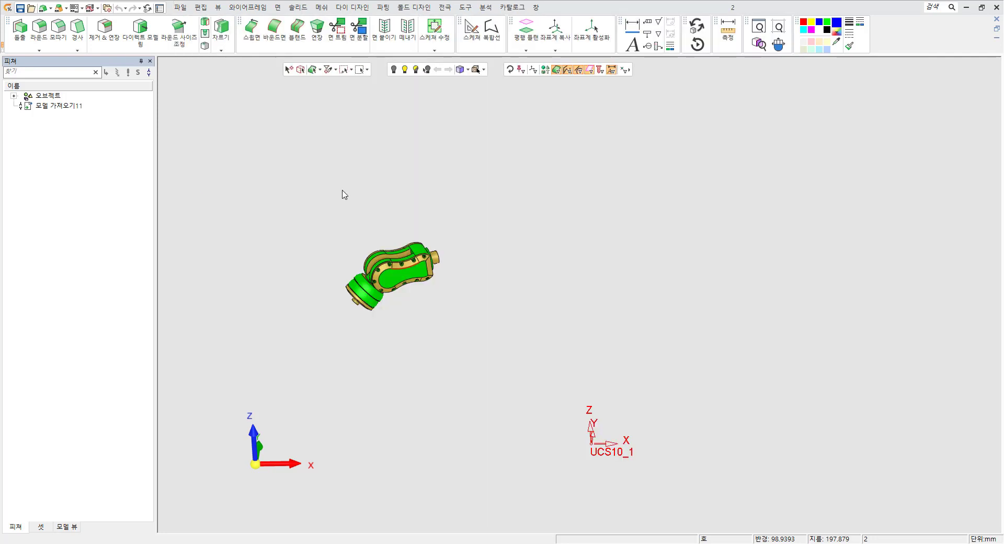
{"action": "left_click", "coordinate": [416, 264]}
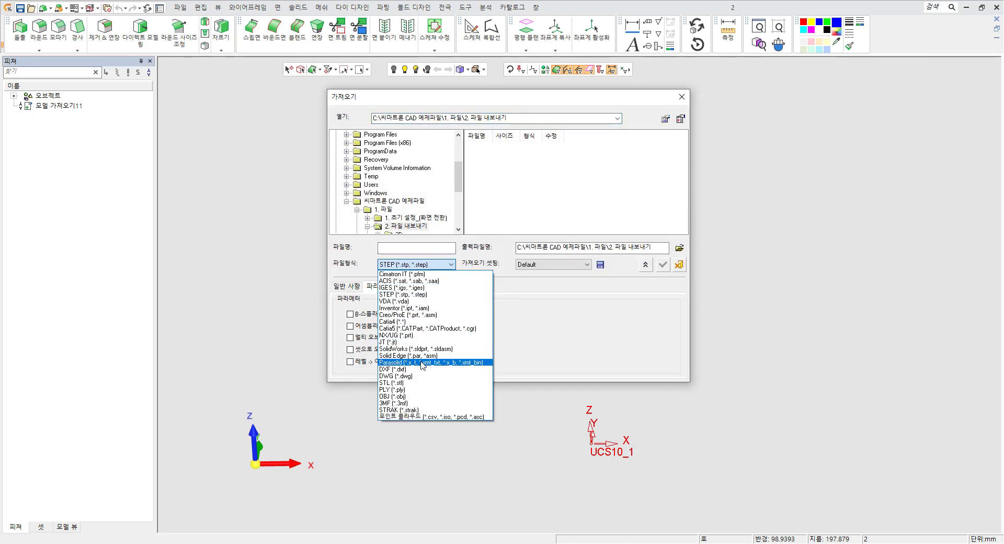
{"action": "left_click", "coordinate": [411, 369]}
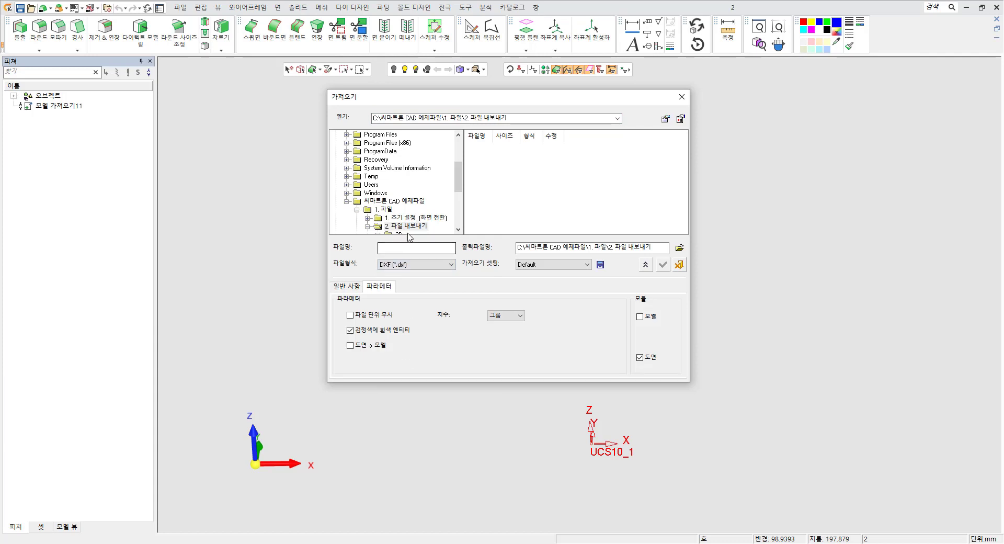
{"action": "scroll", "coordinate": [419, 228], "scroll_direction": "down", "scroll_amount": 2}
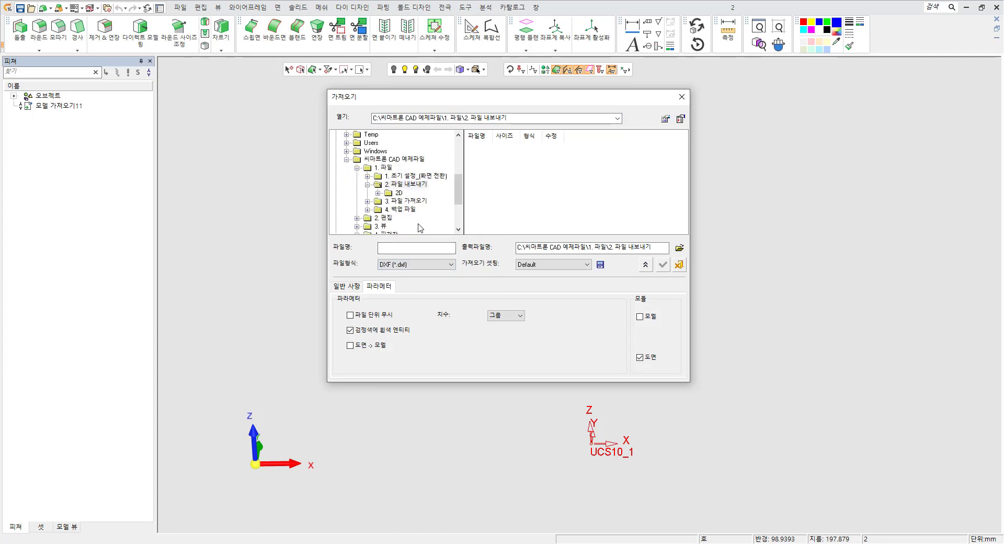
{"action": "left_click", "coordinate": [399, 193]}
{"action": "left_click", "coordinate": [487, 147]}
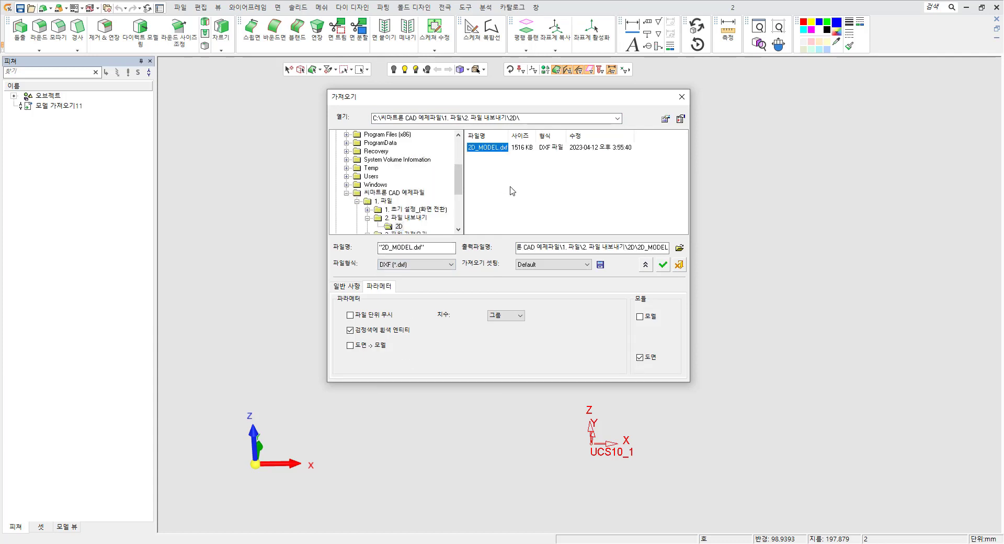
Review the general and parameter import options, set the file unit to mm and save the settings over the Default preset
{"action": "left_click", "coordinate": [346, 286]}
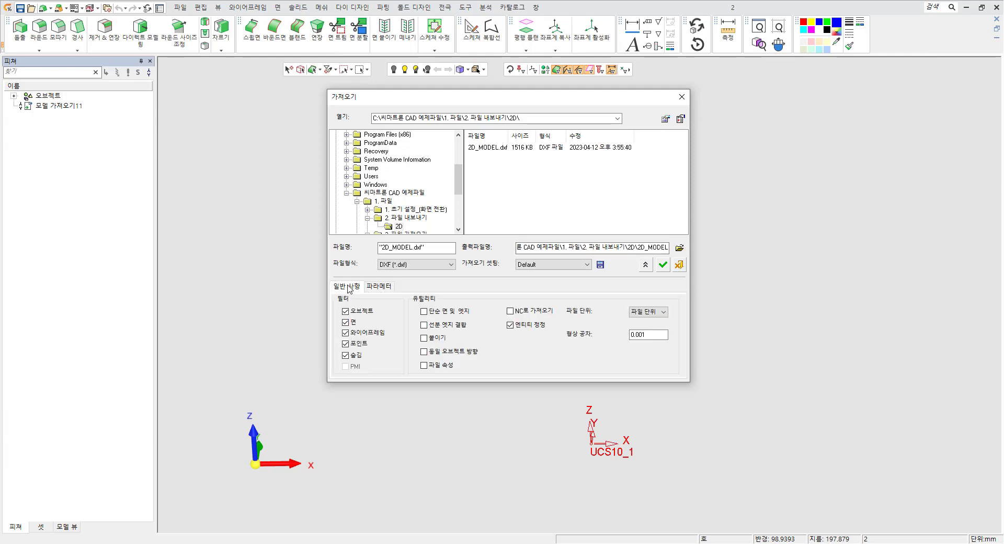
{"action": "left_click", "coordinate": [379, 286]}
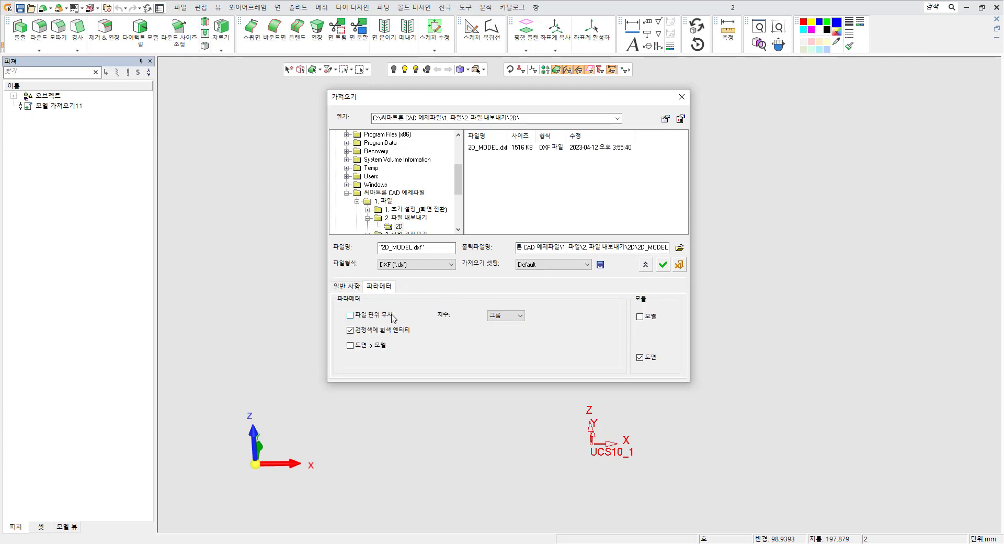
{"action": "left_click", "coordinate": [348, 286]}
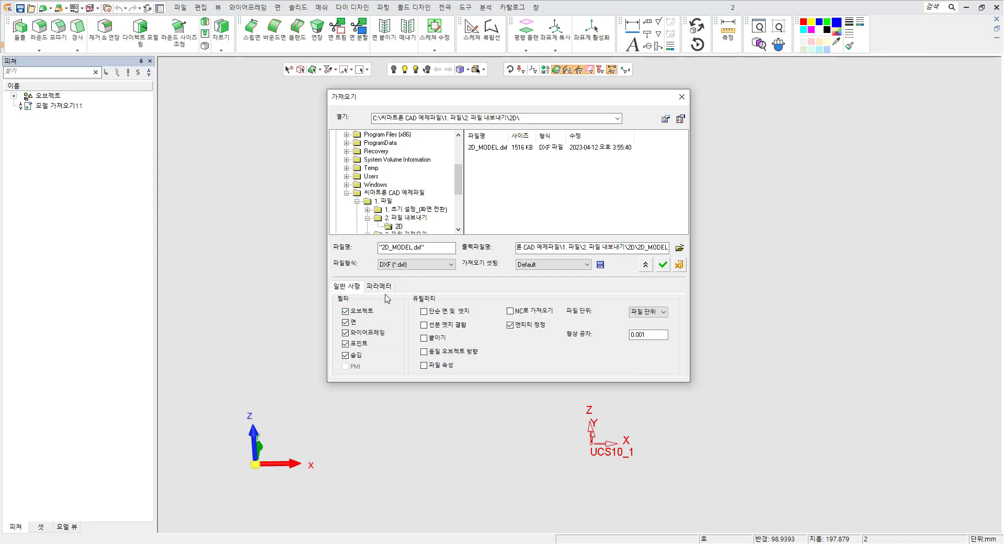
{"action": "left_click", "coordinate": [647, 312]}
{"action": "left_click", "coordinate": [638, 329]}
{"action": "left_click", "coordinate": [600, 264]}
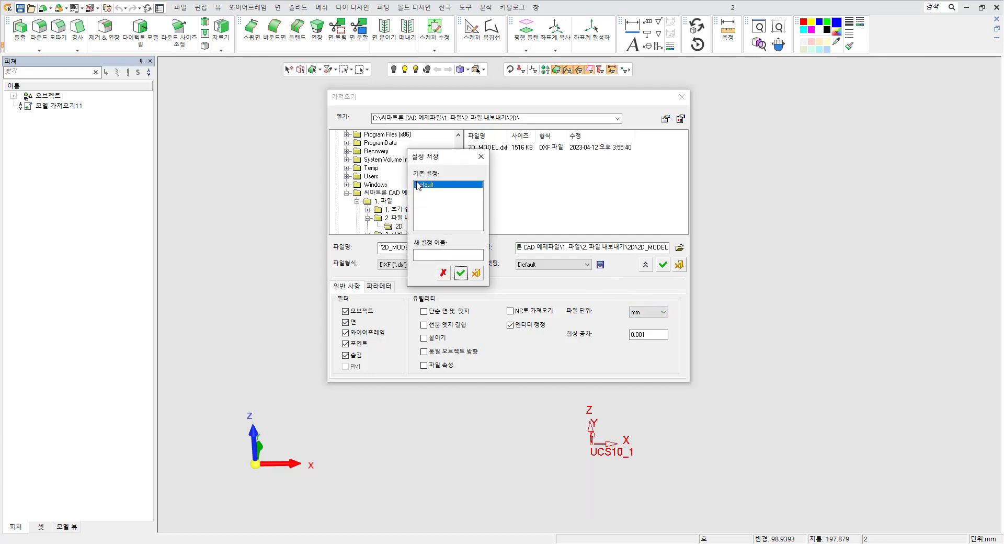
{"action": "left_click", "coordinate": [462, 273]}
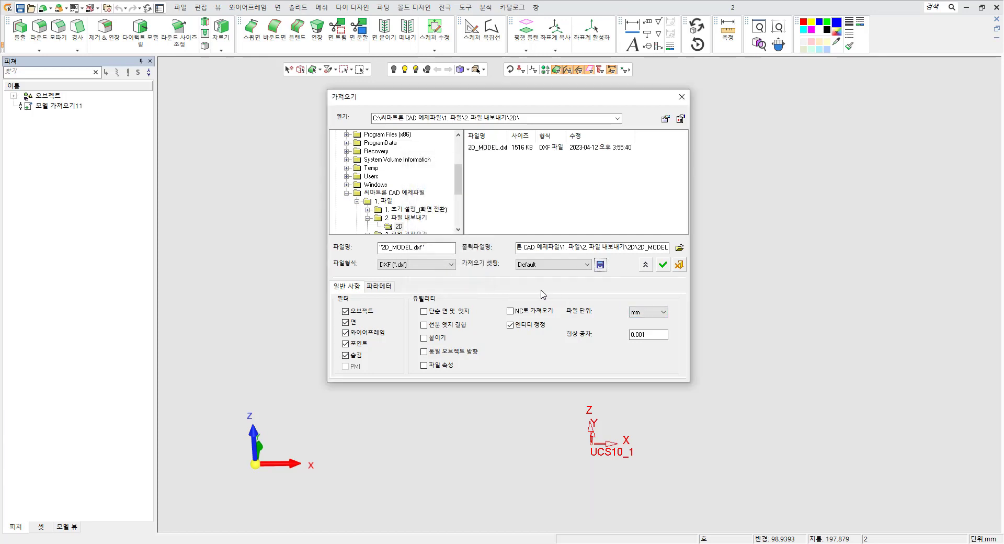